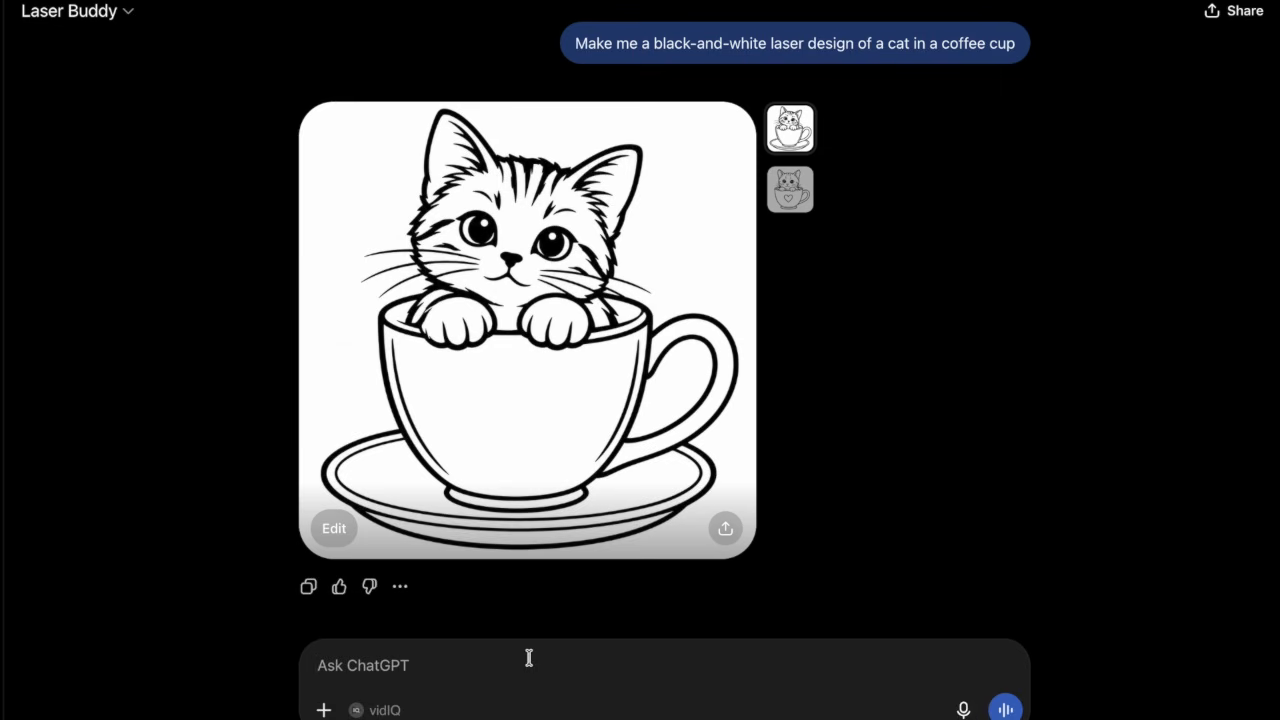
Step: In a new Laser Buddy chat, dictate and send a request for a cute Halloween ghost-in-a-bakery engraving design with a funny phrase, and start dictating a follow-up
click(110, 14)
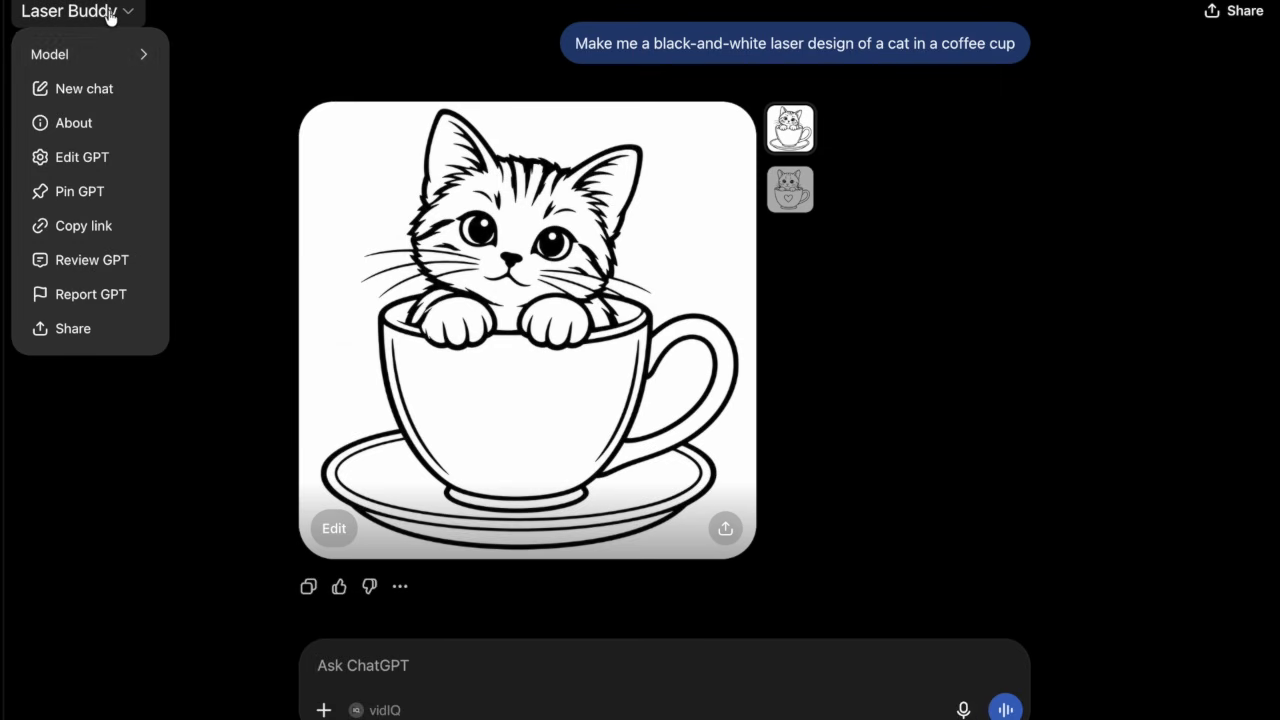
click(92, 89)
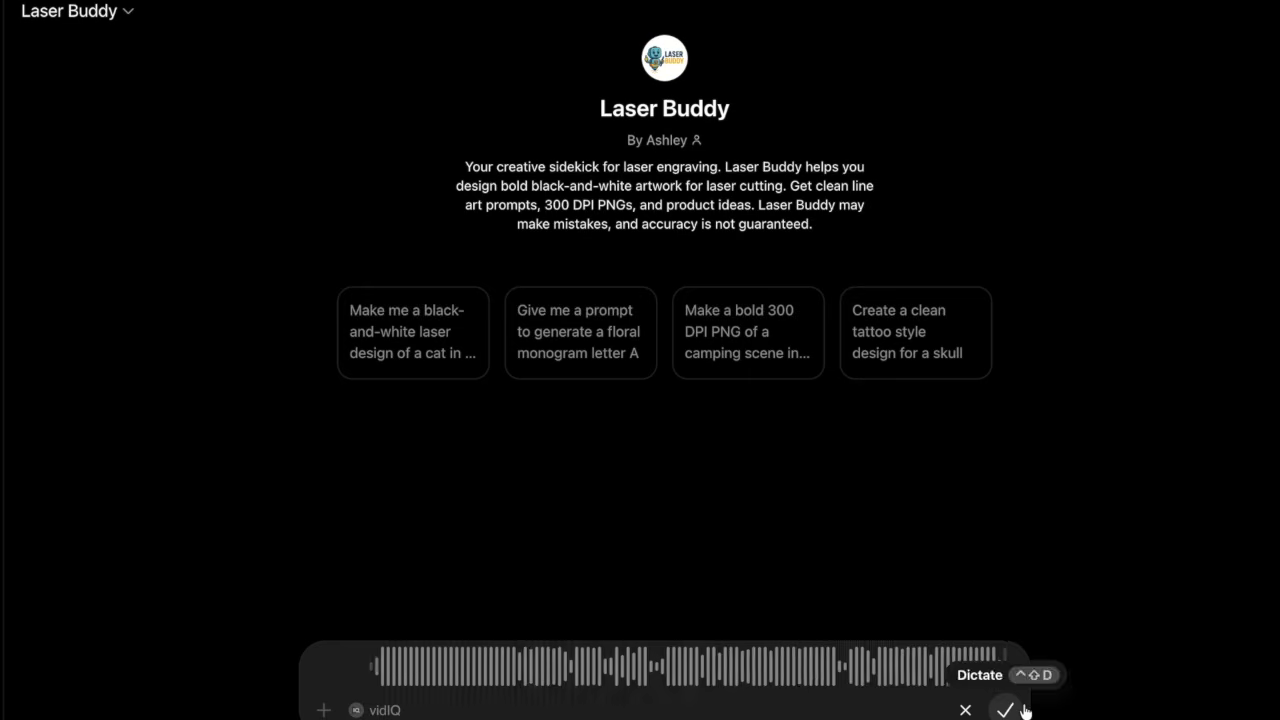
click(1005, 710)
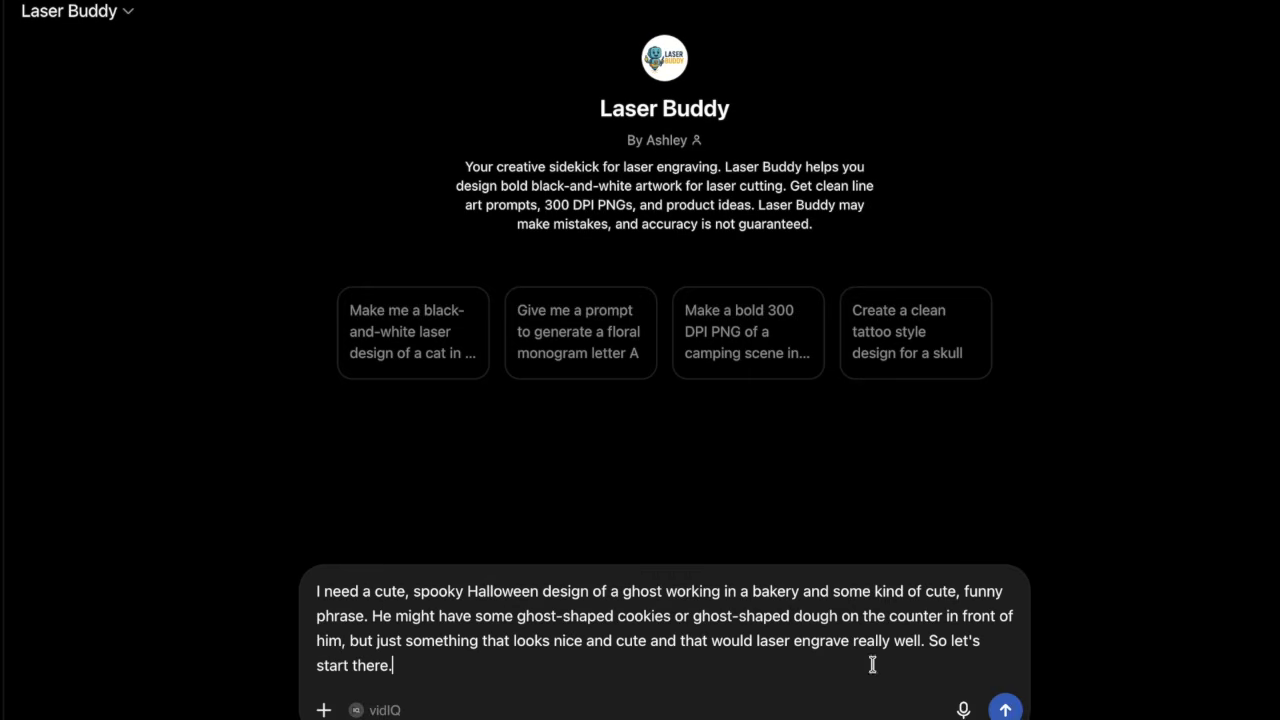
click(1003, 709)
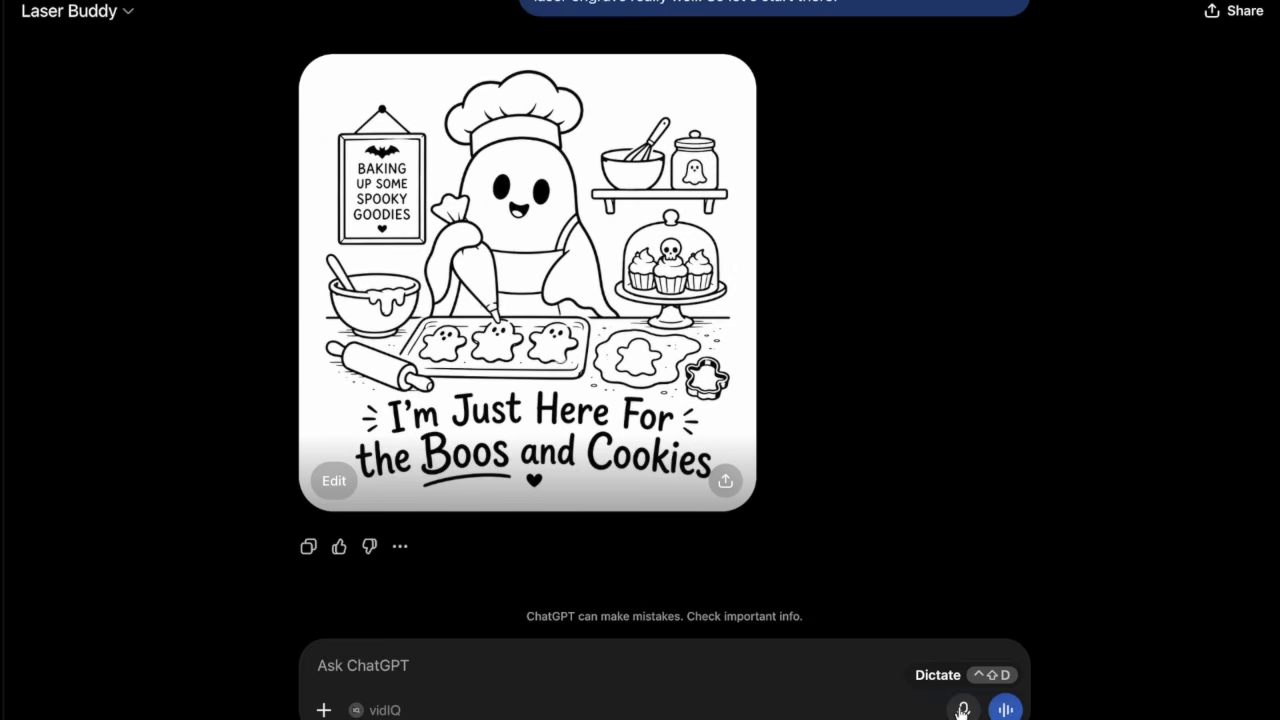
click(962, 710)
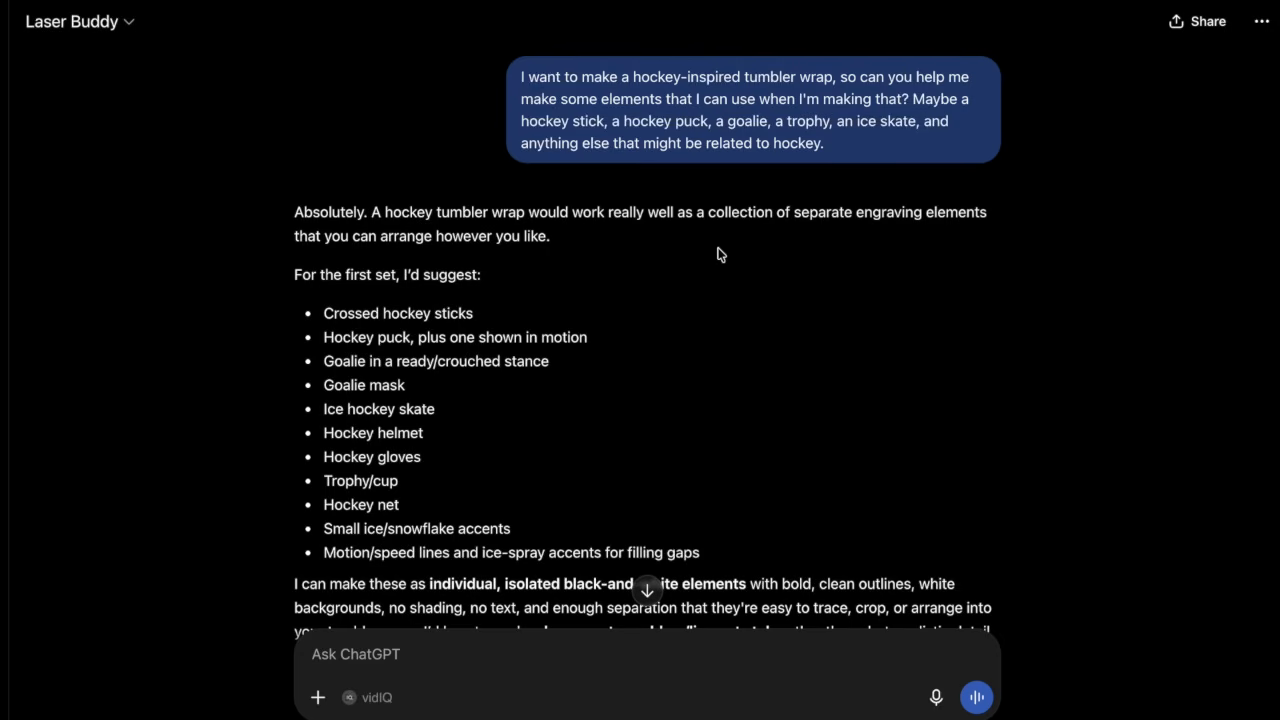
Step: Review the suggested hockey tumbler elements, choose the style by replying "vintage", and approve generation with "yes"
scroll(640, 270, down, 4)
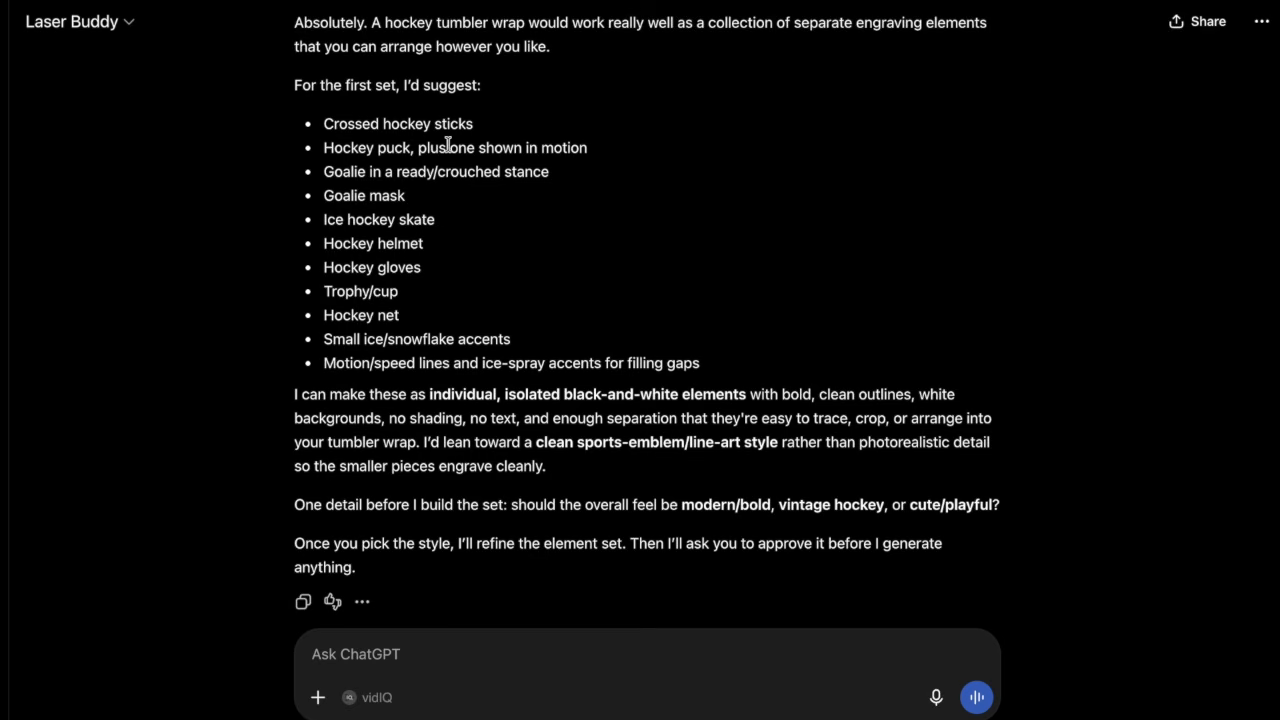
scroll(532, 345, down, 1)
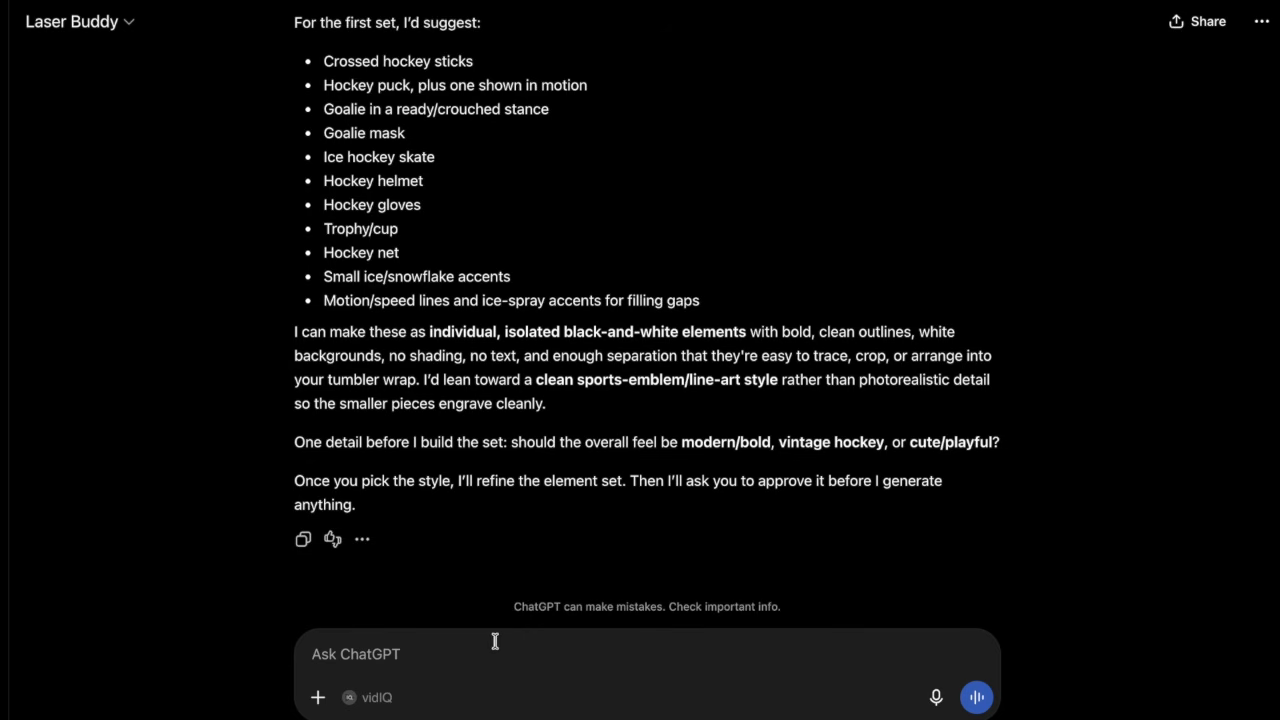
text(vintage)
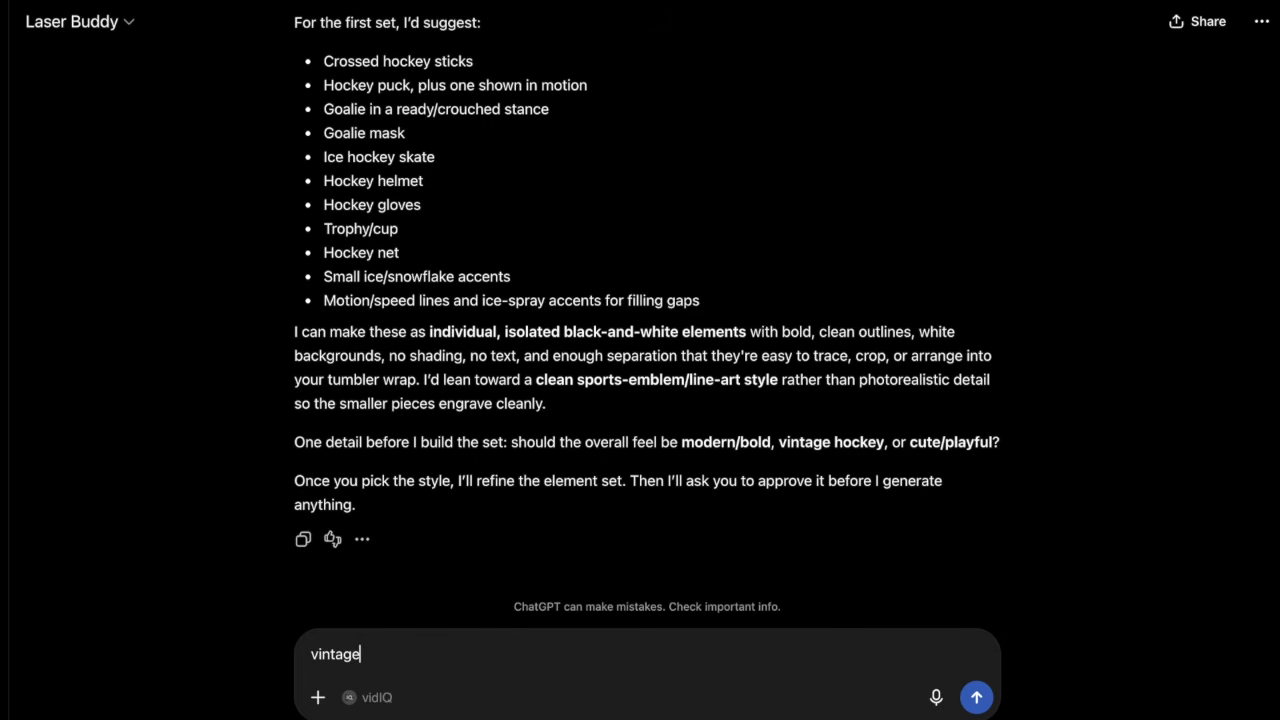
key(Return)
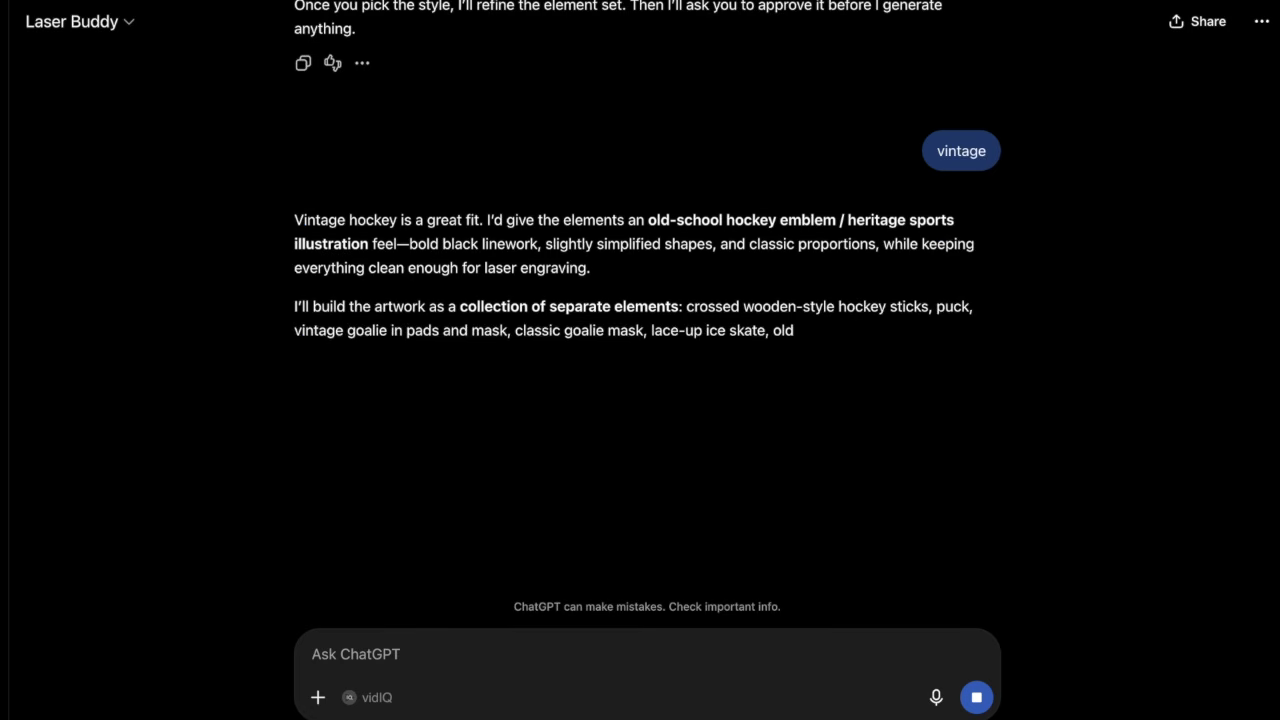
text(yes)
key(Return)
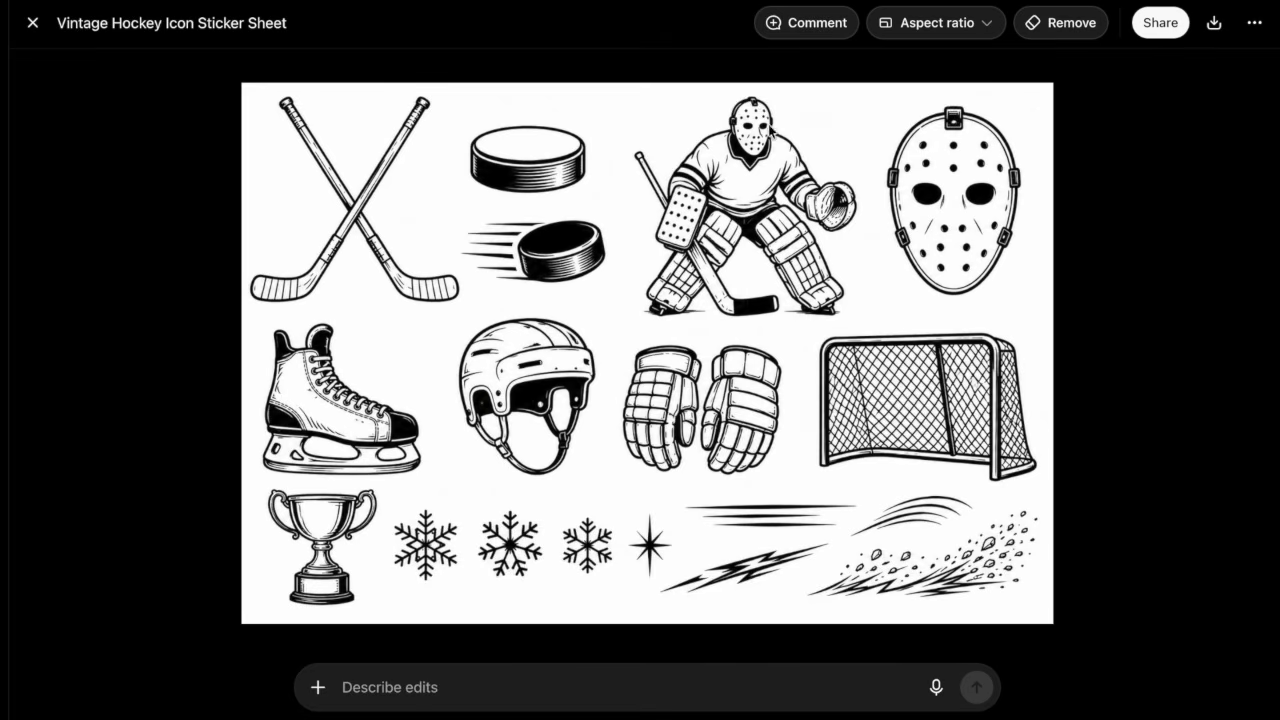
Step: Request additional hockey art with a regular one, a creepy mask and a single hockey stick, and open the new image's sharing and download options
text(can i get one of a regular and the mask is c)
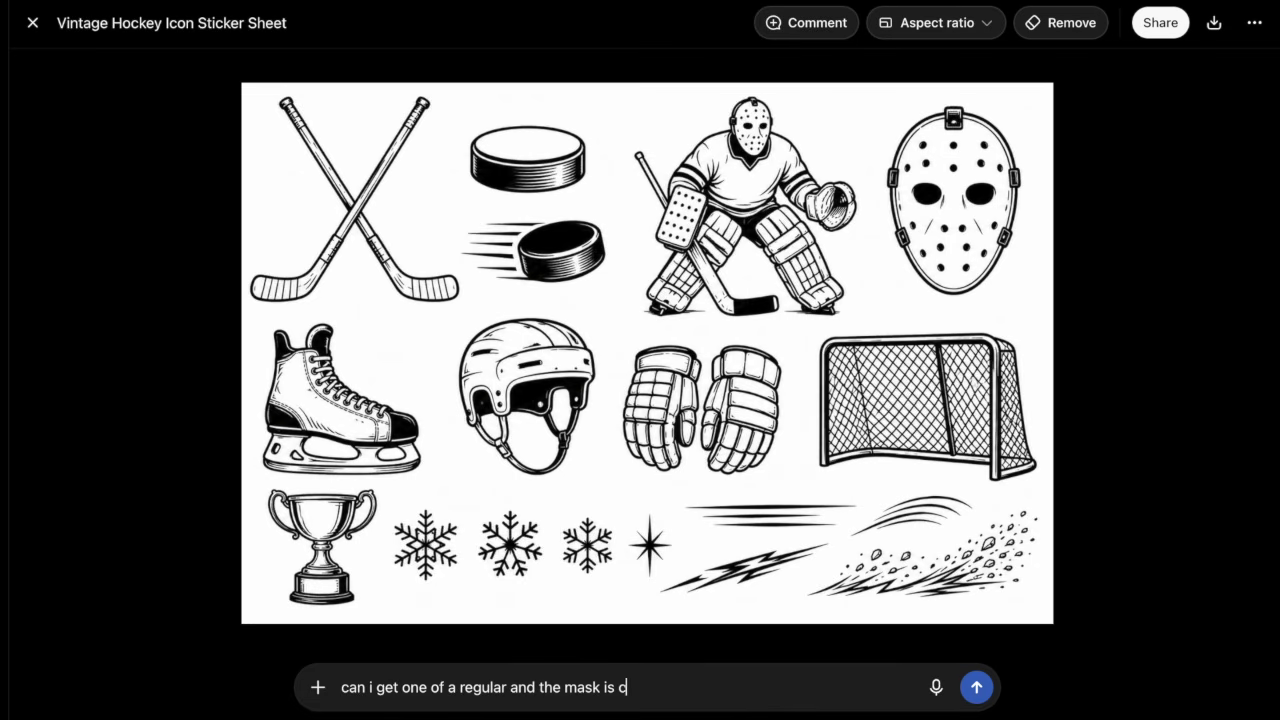
text(y and m)
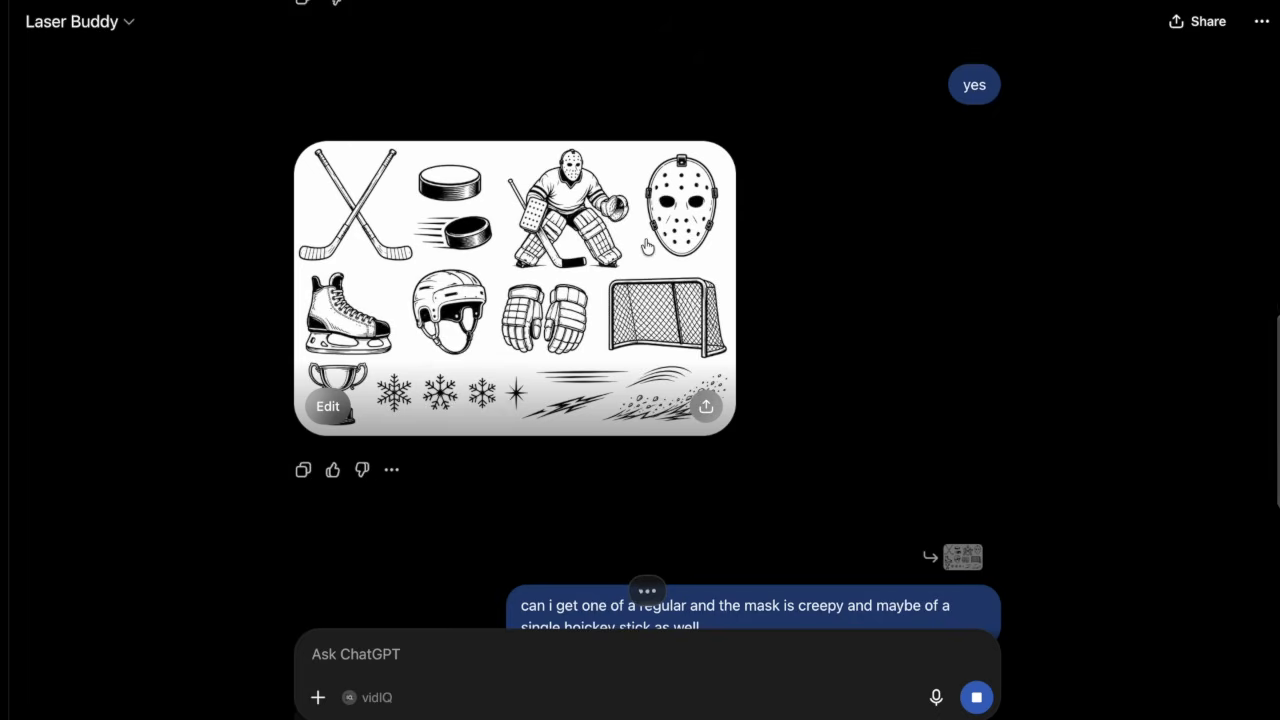
click(645, 241)
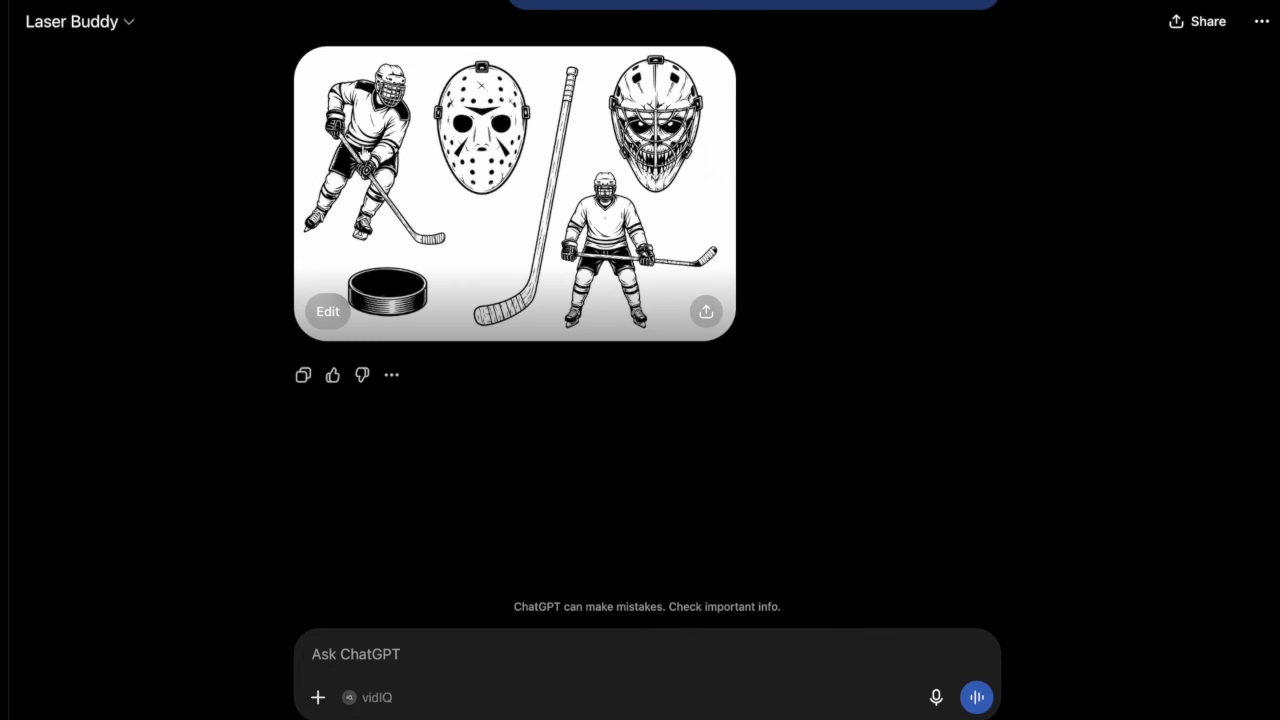
click(707, 313)
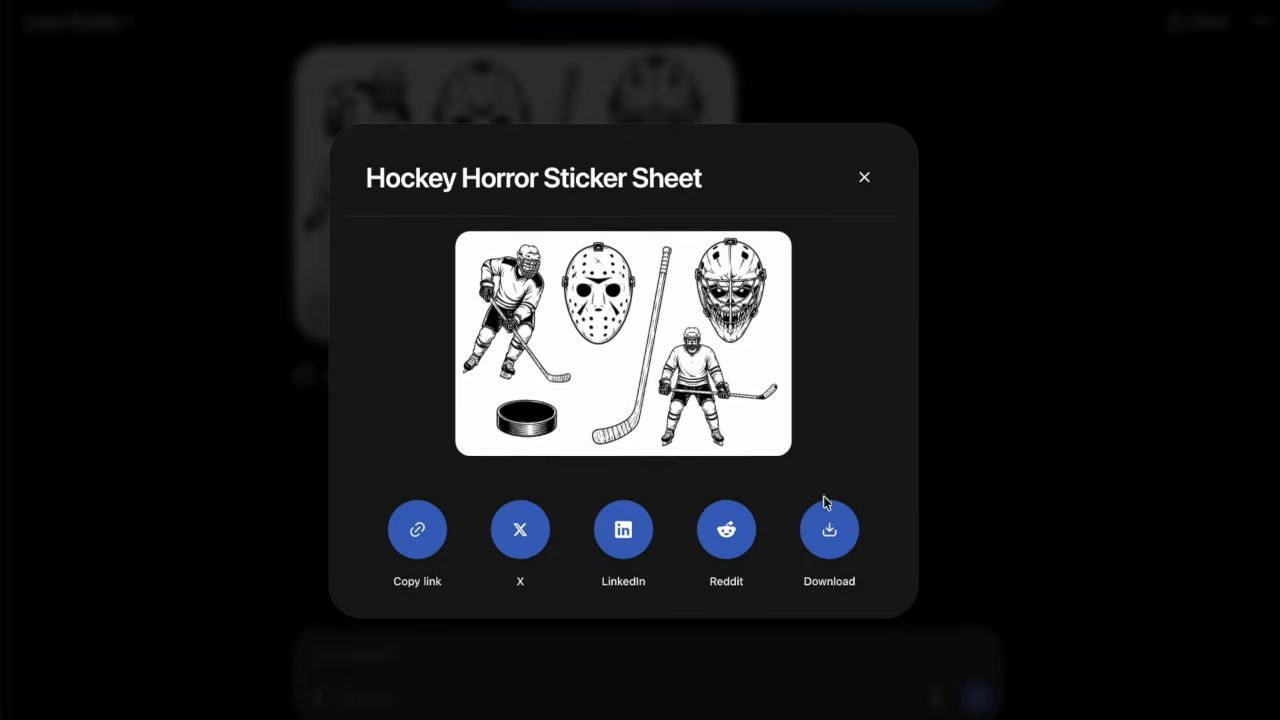
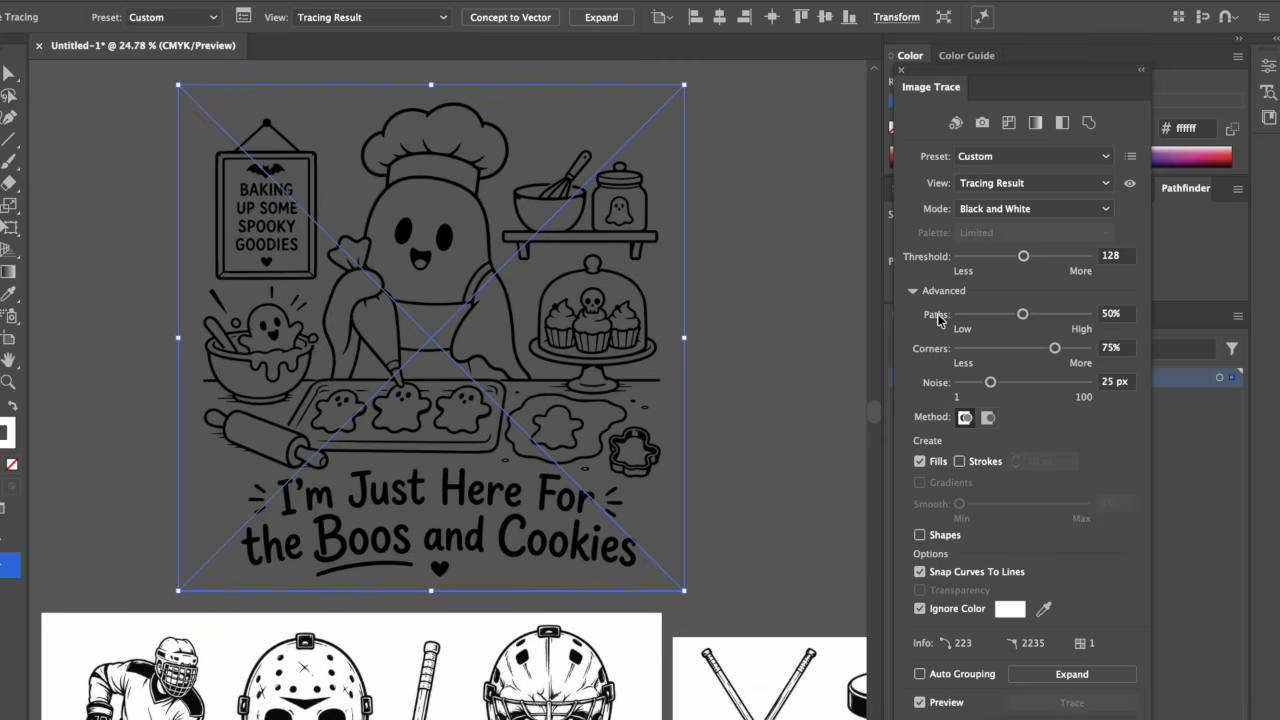
Step: In Illustrator, expand the traced ghost bakery design into vector paths and scale it down proportionally
click(1012, 157)
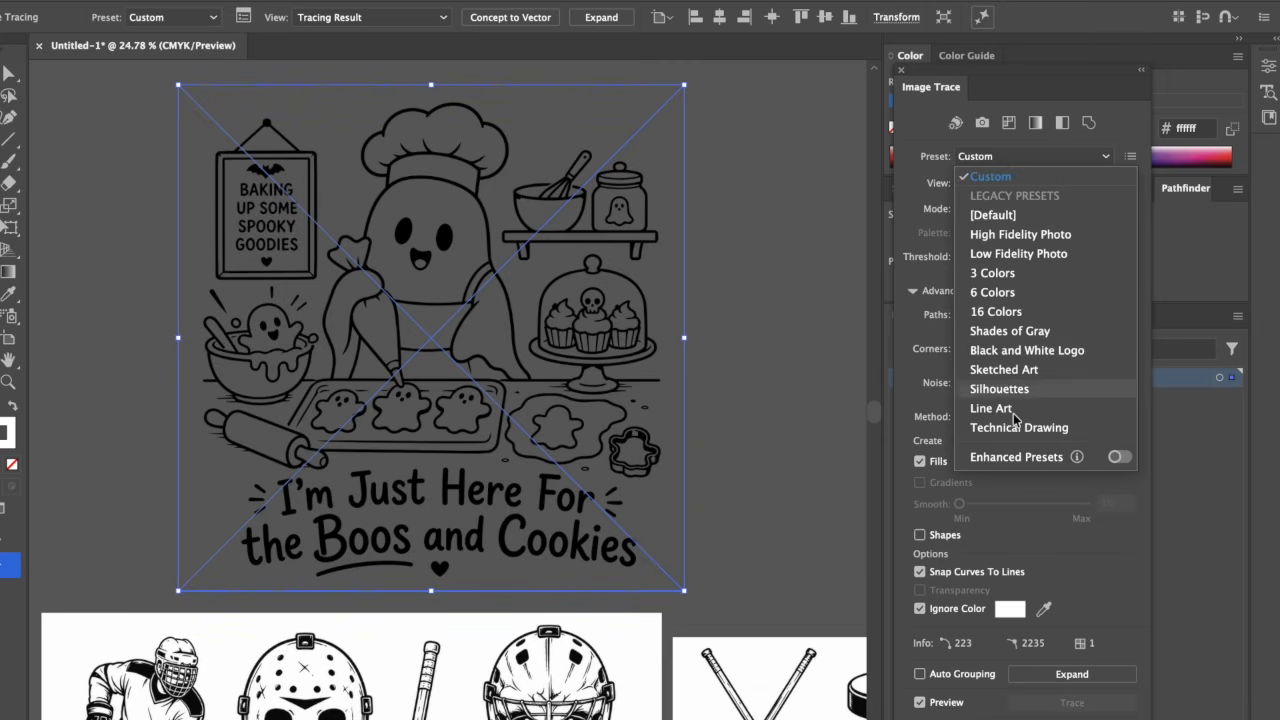
click(908, 162)
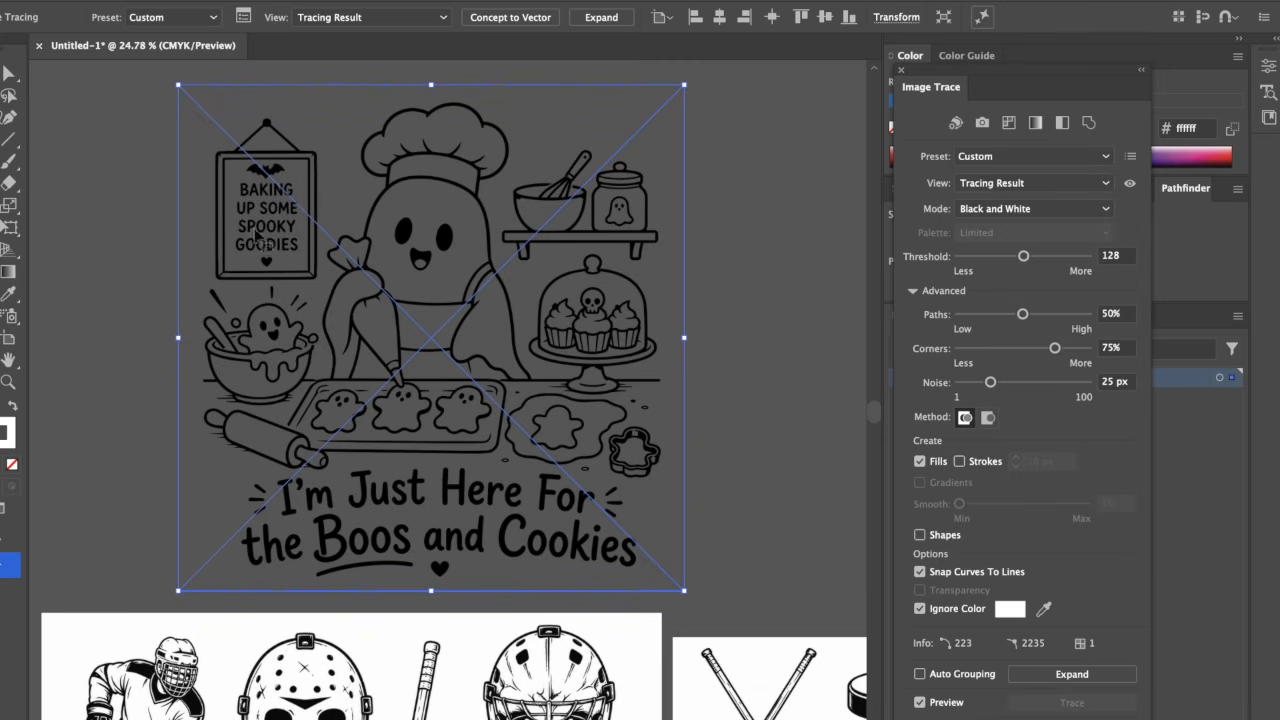
click(601, 17)
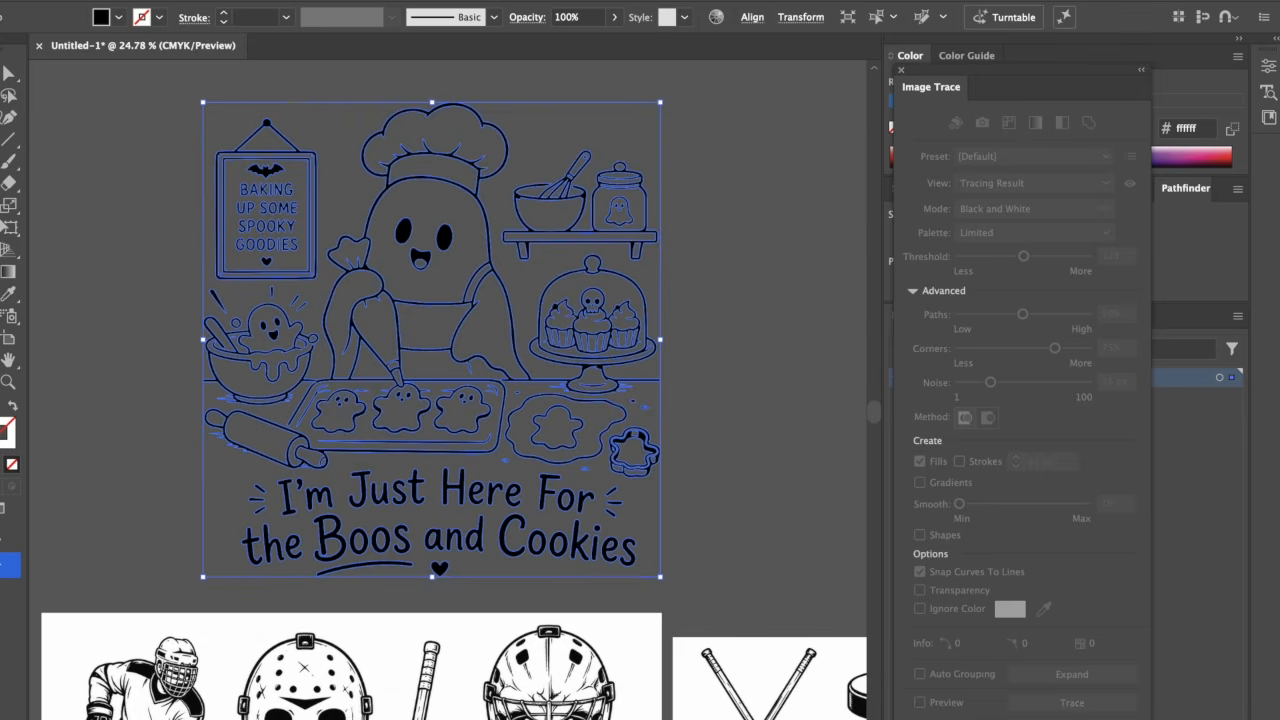
drag(663, 579, 557, 468)
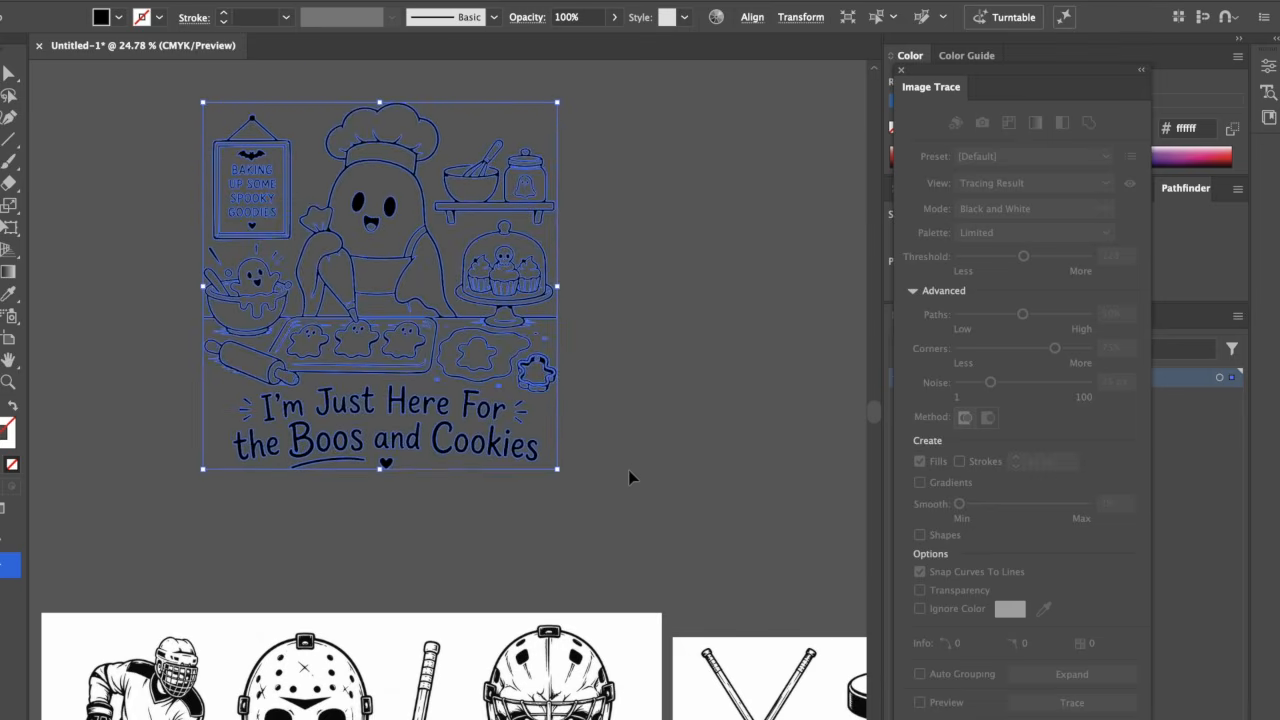
Step: Image-trace the sheet with the two hockey players in black and white, ignoring white, and expand the tracing into paths
click(333, 314)
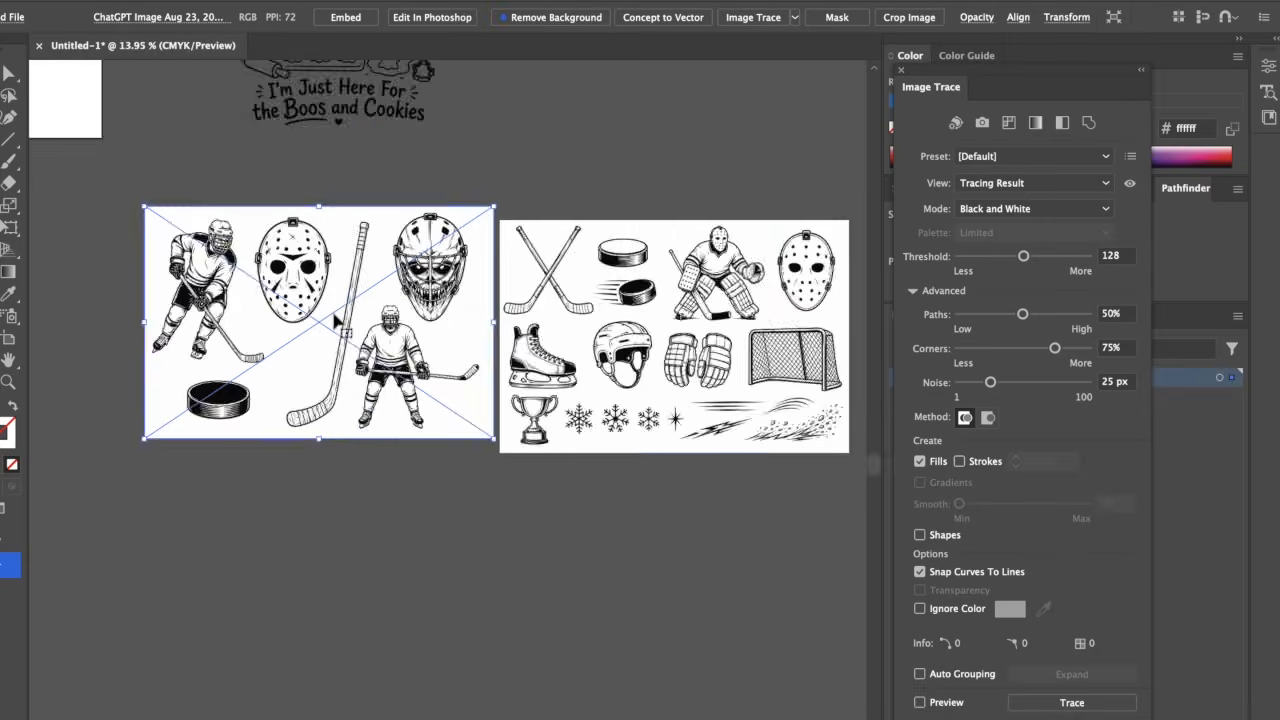
scroll(333, 314, up, 5)
scroll(333, 314, down, 4)
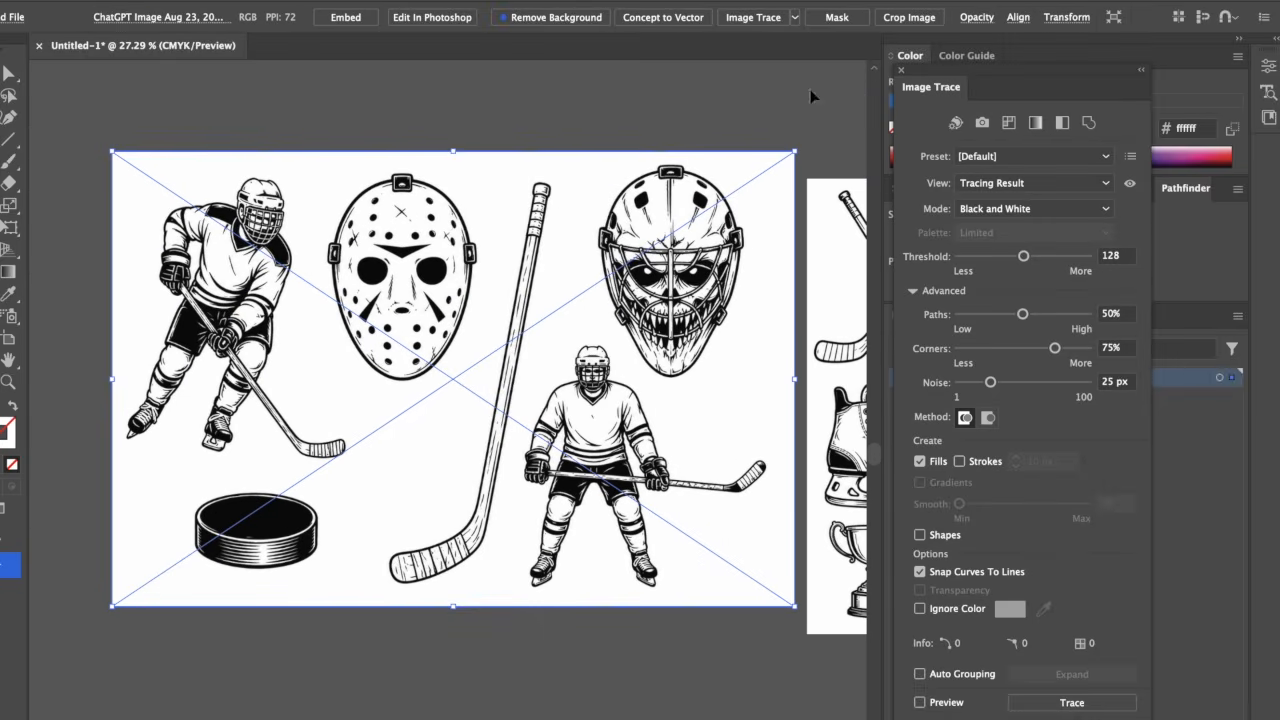
click(756, 17)
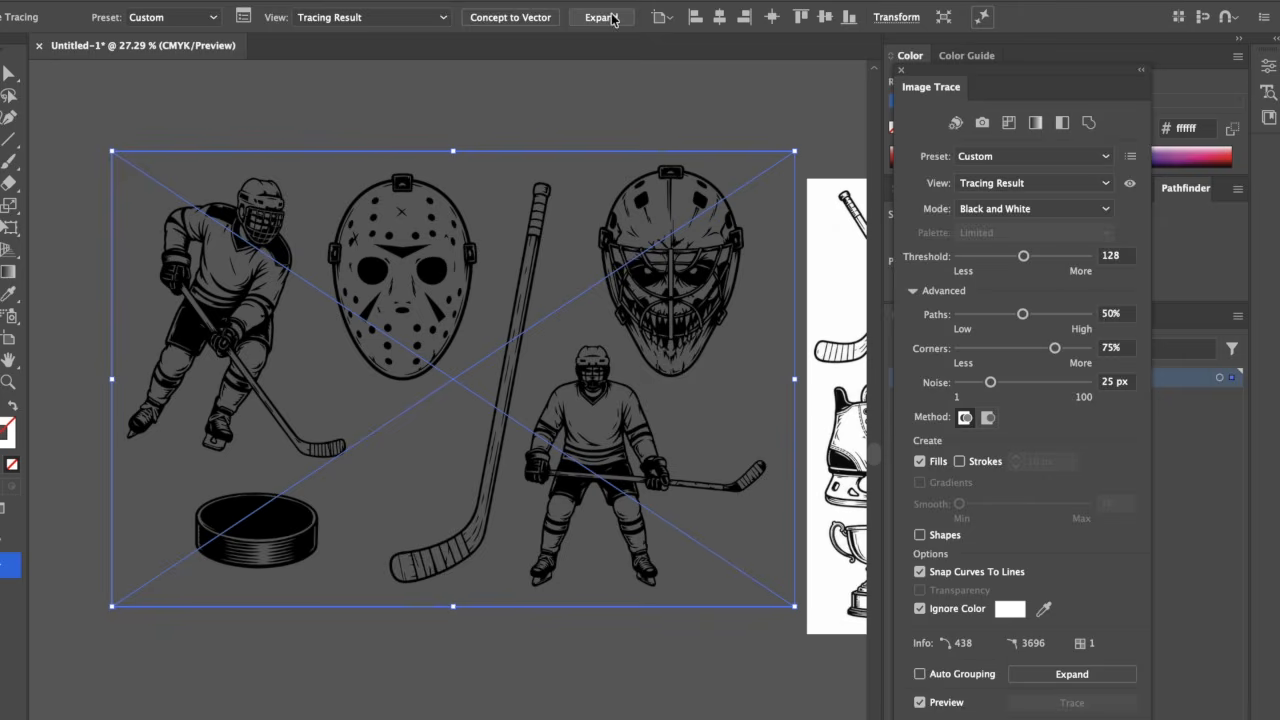
click(601, 17)
Step: Ungroup the expanded hockey player artwork so that its elements can be selected separately
click(588, 649)
click(610, 218)
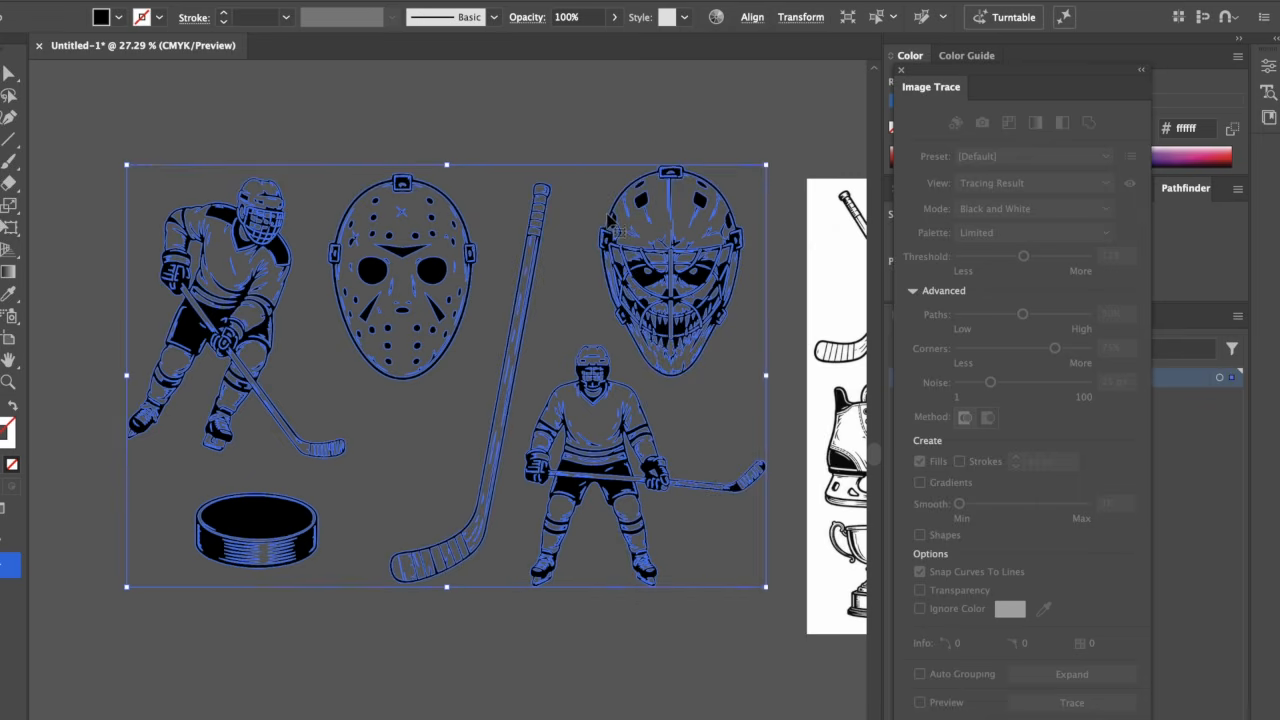
right_click(607, 217)
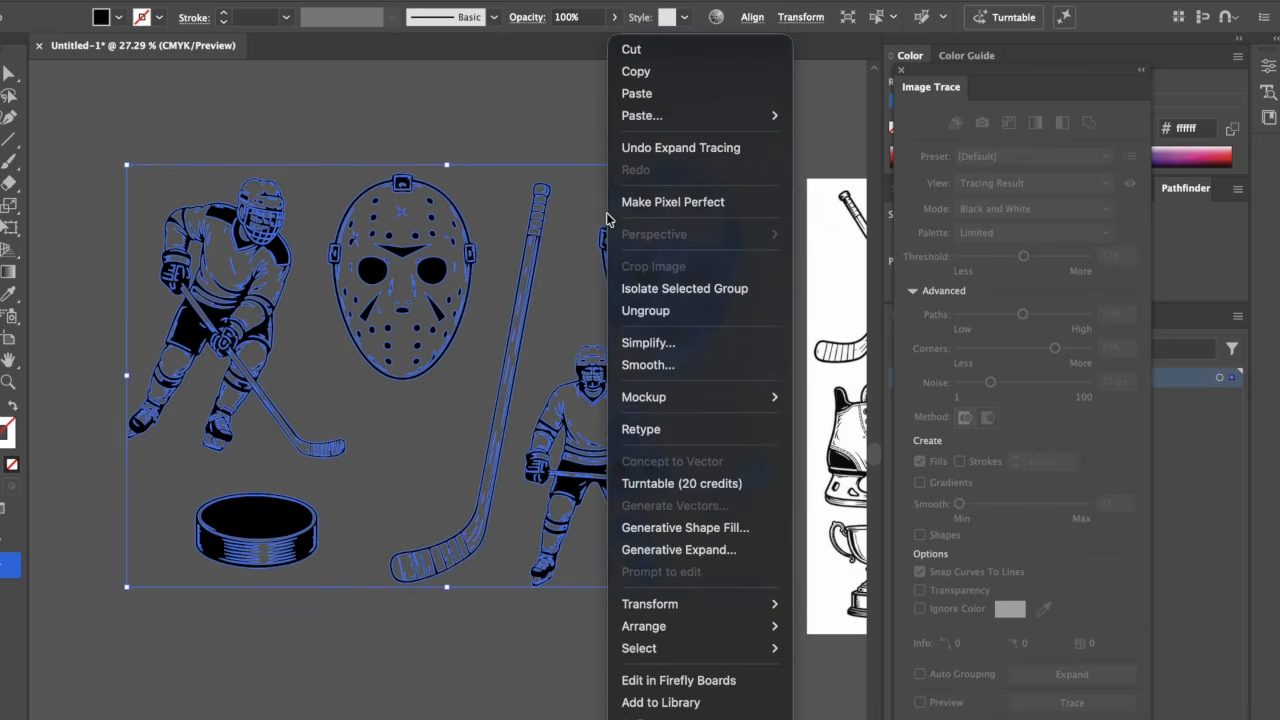
click(660, 310)
click(775, 707)
Step: Delete the creepy caged goalie mask and the plain goalie mask from the ungrouped hockey artwork
click(705, 320)
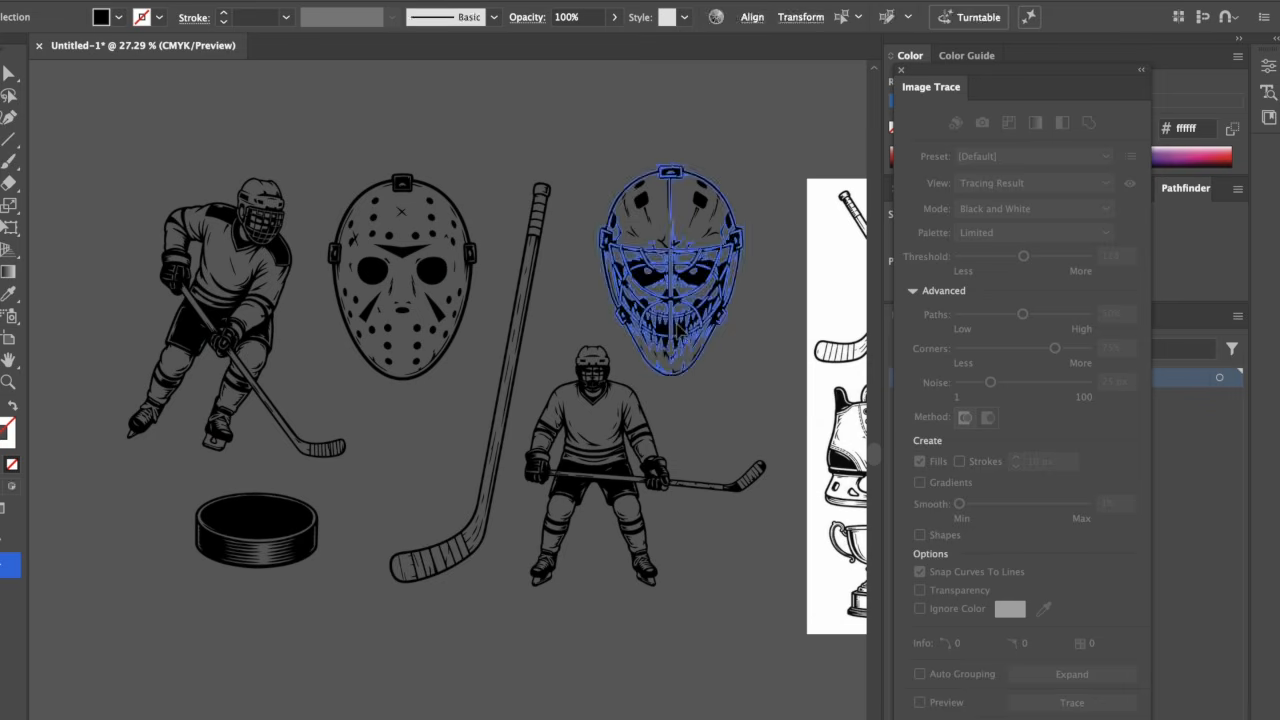
key(Delete)
drag(736, 384, 596, 156)
key(Delete)
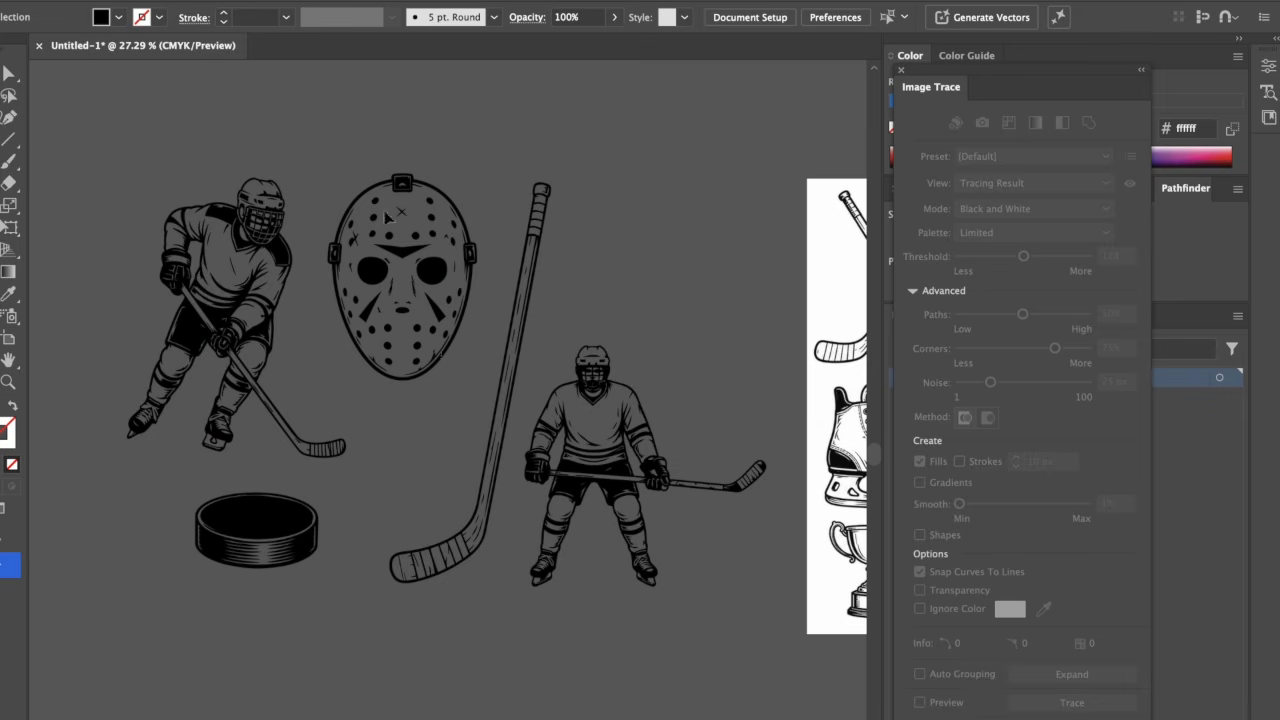
drag(330, 130, 326, 126)
key(Delete)
Step: Select the standing hockey player and reposition it beside the puck, below the skating player
scroll(708, 524, down, 2)
scroll(708, 524, right, 1)
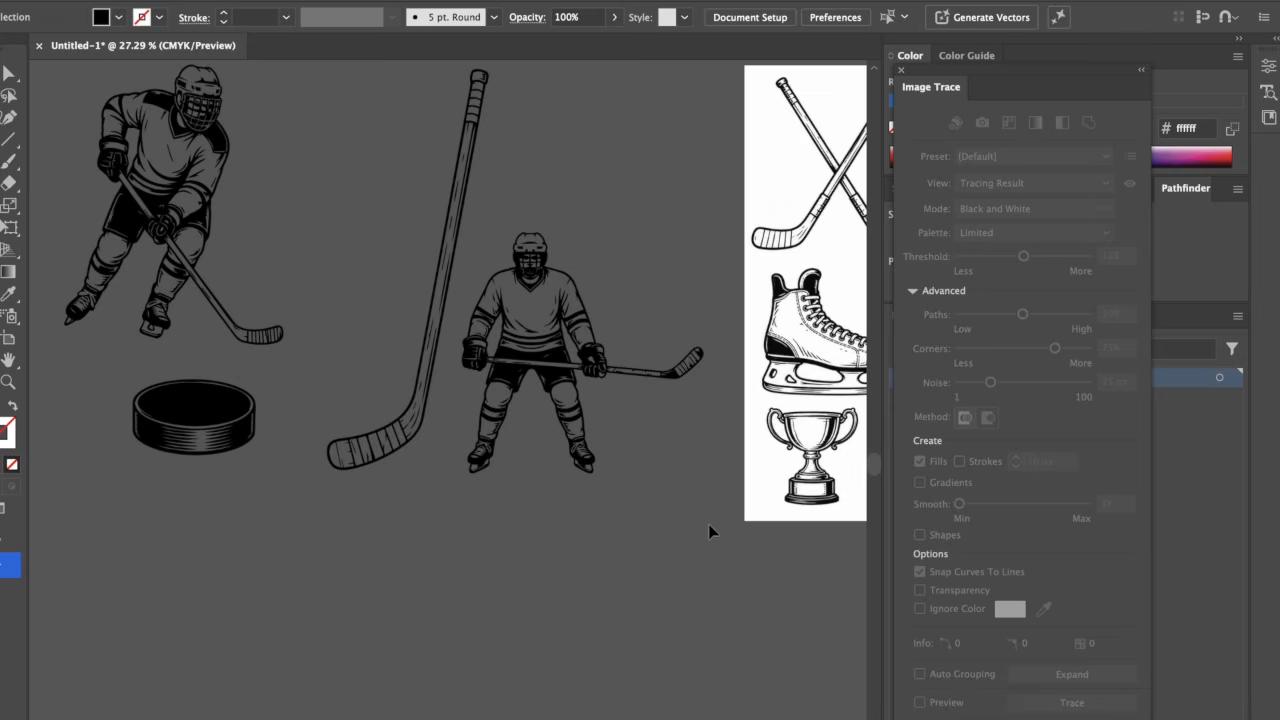
click(466, 232)
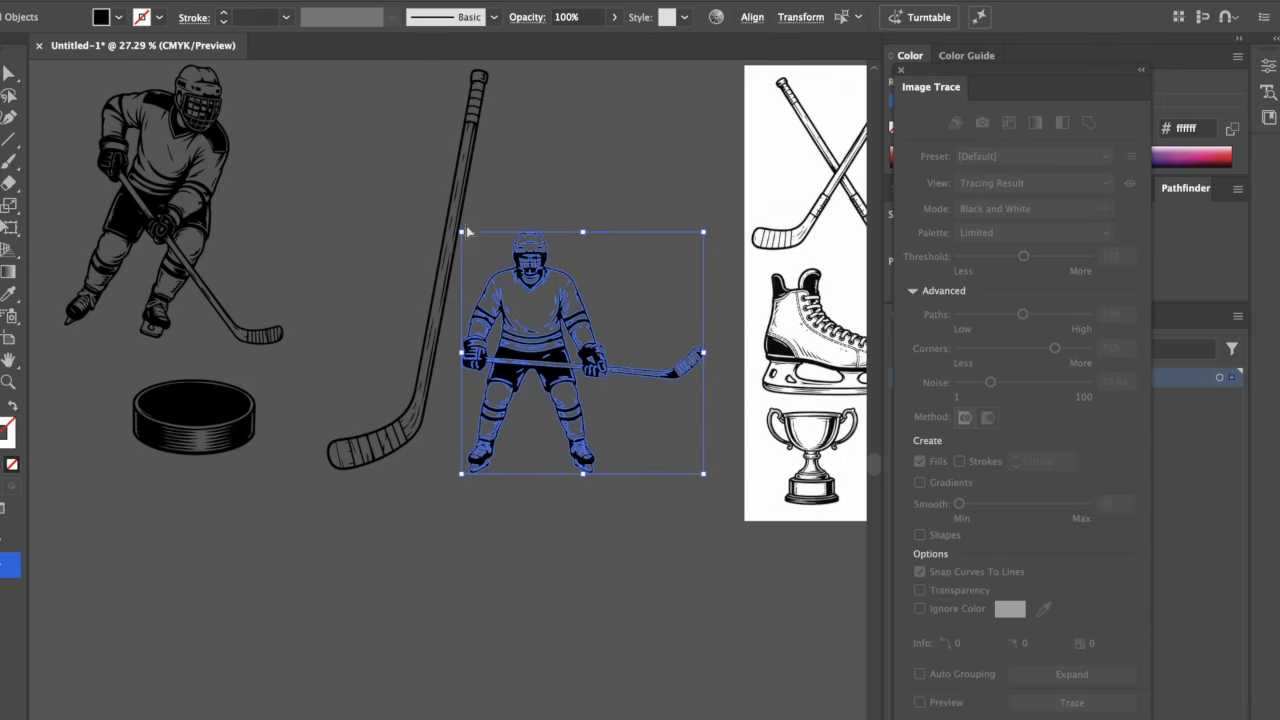
click(282, 543)
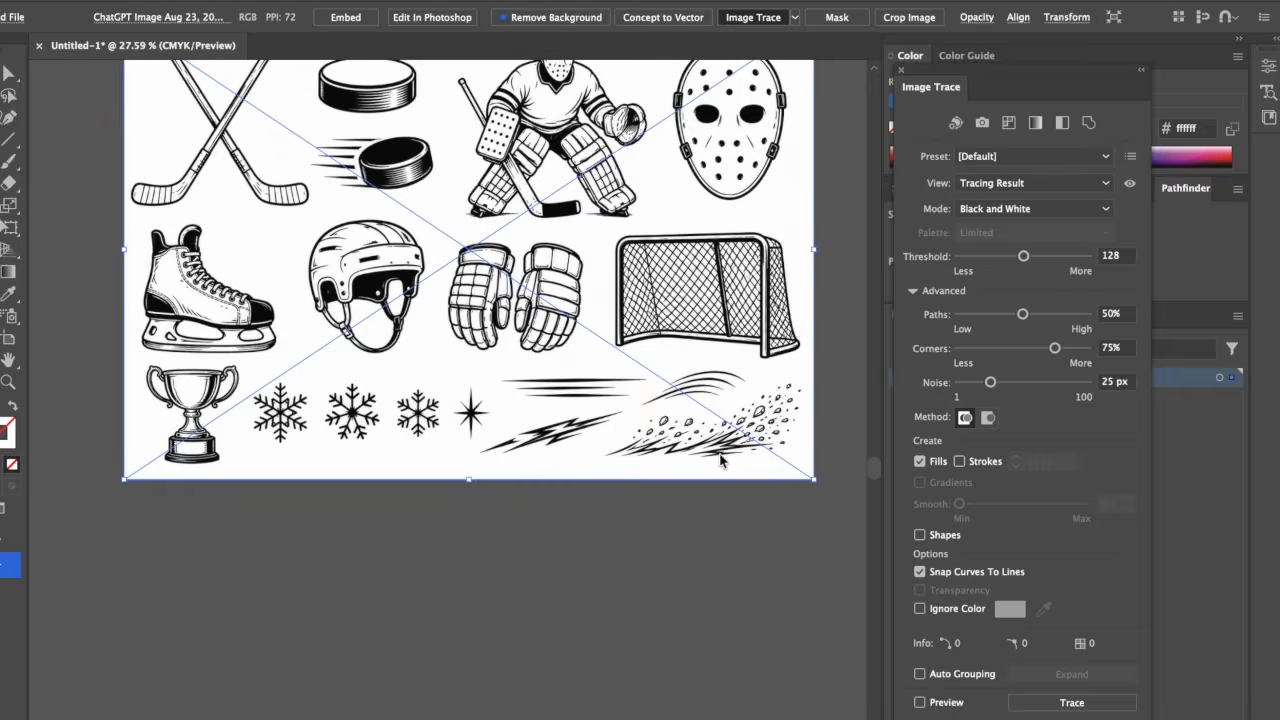
Step: Image-trace the hockey equipment sheet in black and white, ignoring white, and expand the tracing into paths
scroll(722, 459, up, 3)
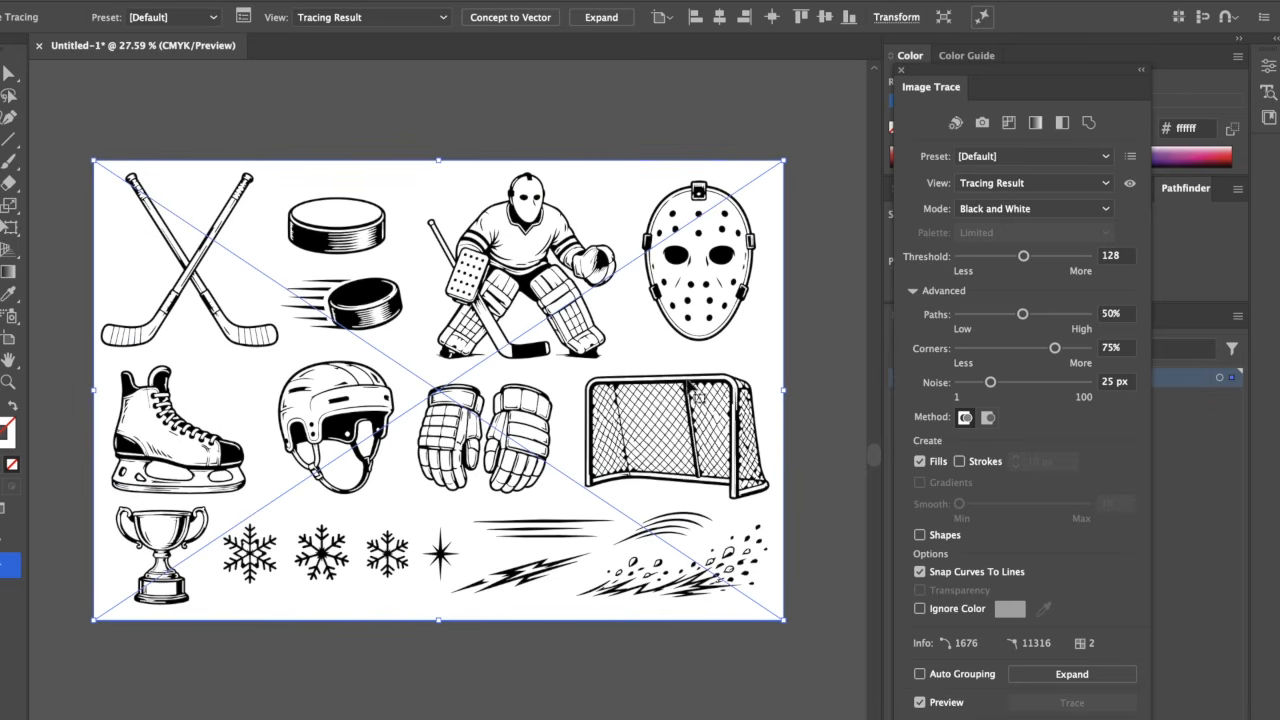
click(920, 612)
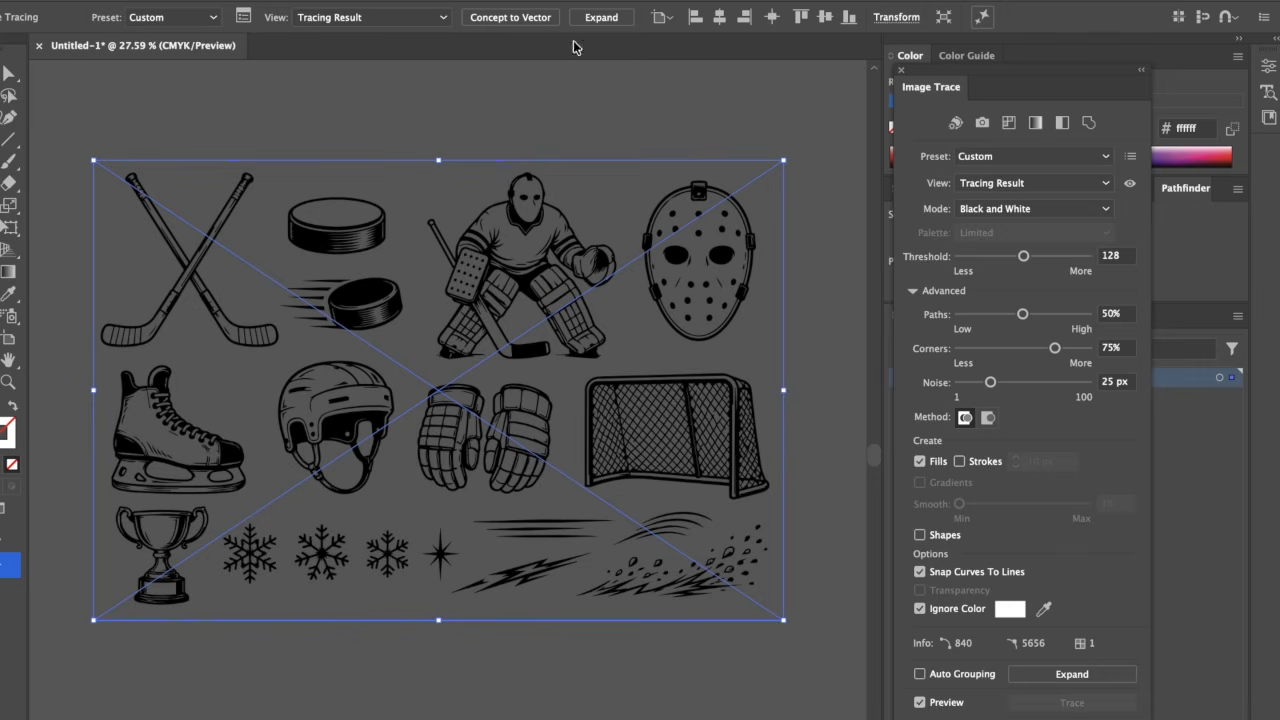
click(600, 18)
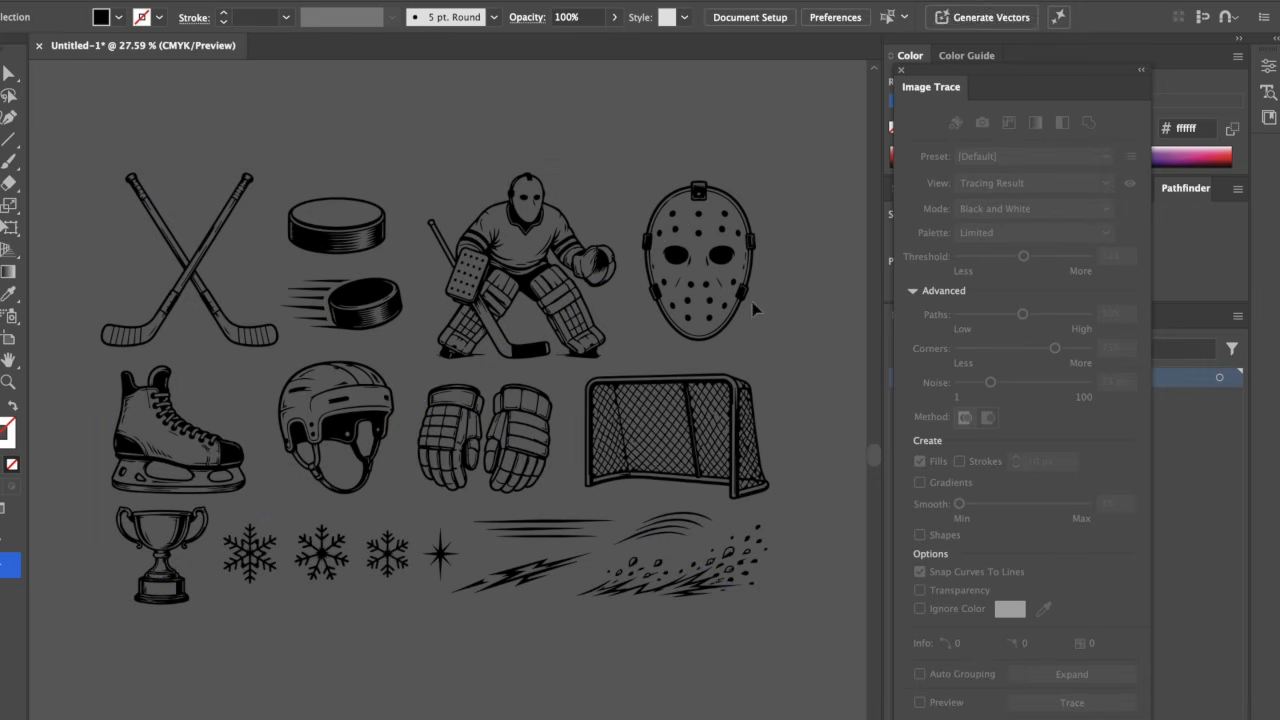
Step: Delete the goalie mask from the equipment artwork, and scale down the remaining hockey elements and place them on the white artboard
click(637, 156)
key(Delete)
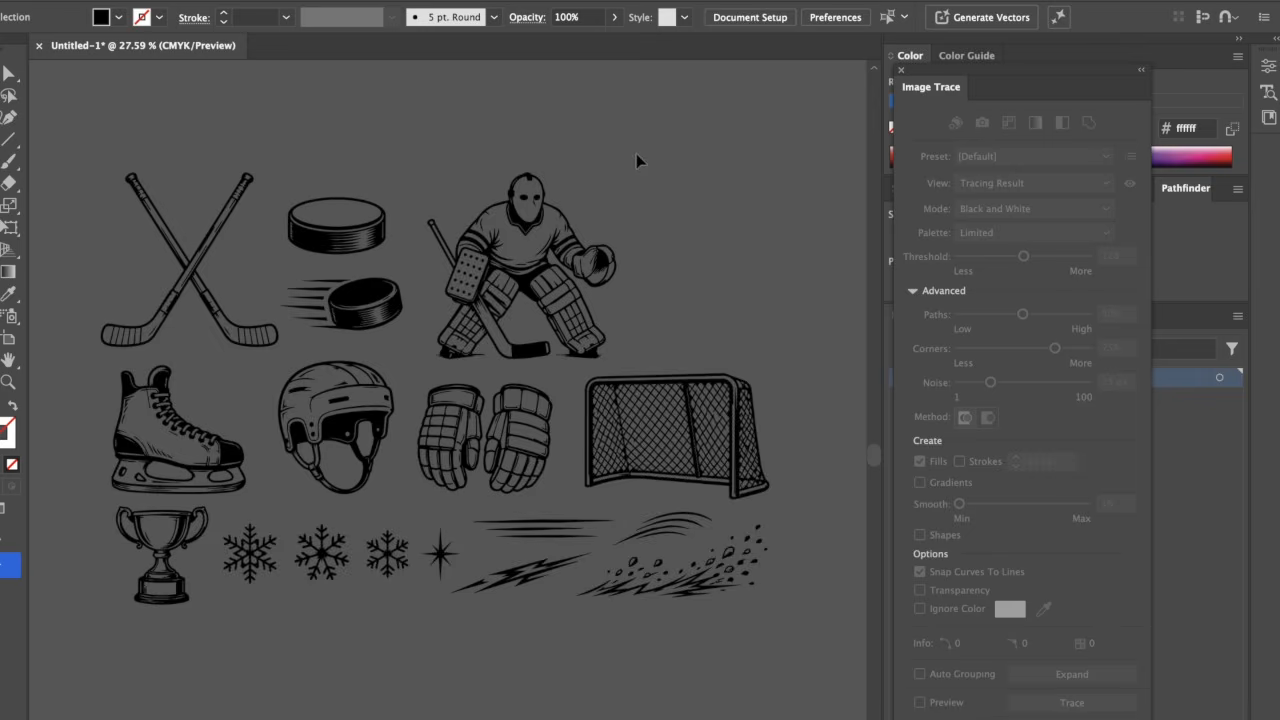
scroll(624, 180, down, 2)
drag(676, 314, 242, 187)
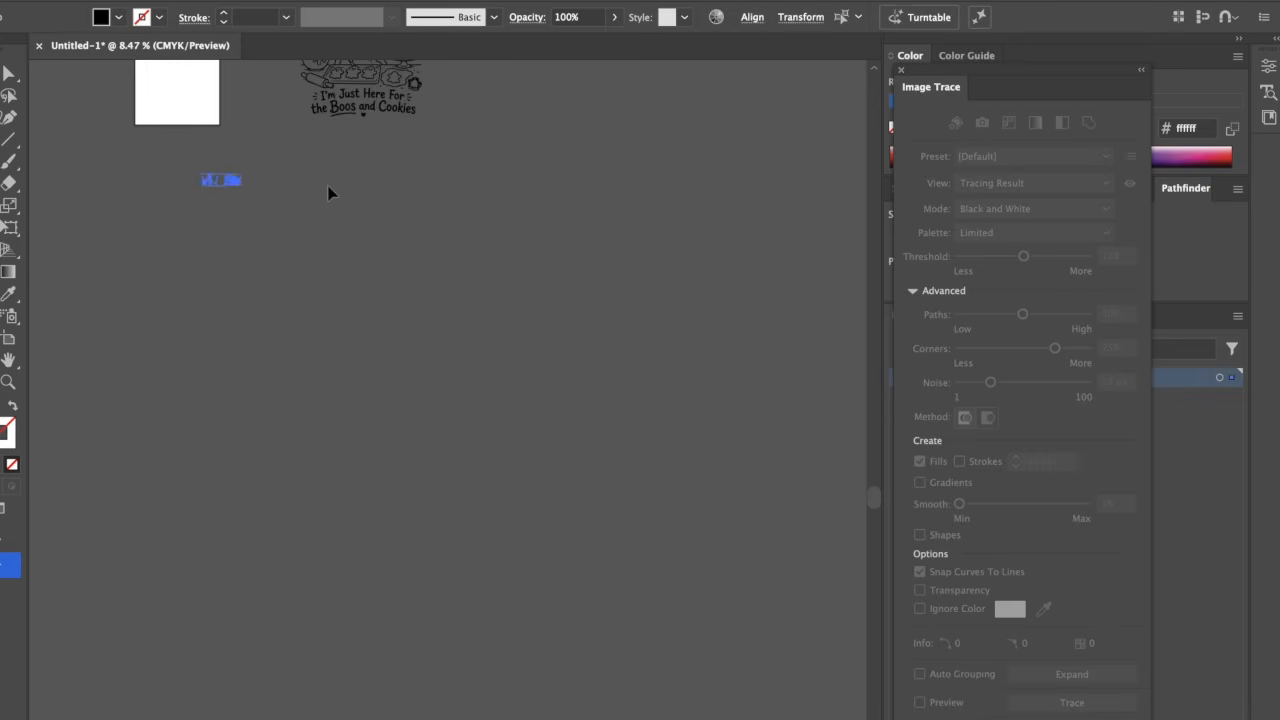
scroll(328, 188, up, 3)
scroll(328, 192, up, 3)
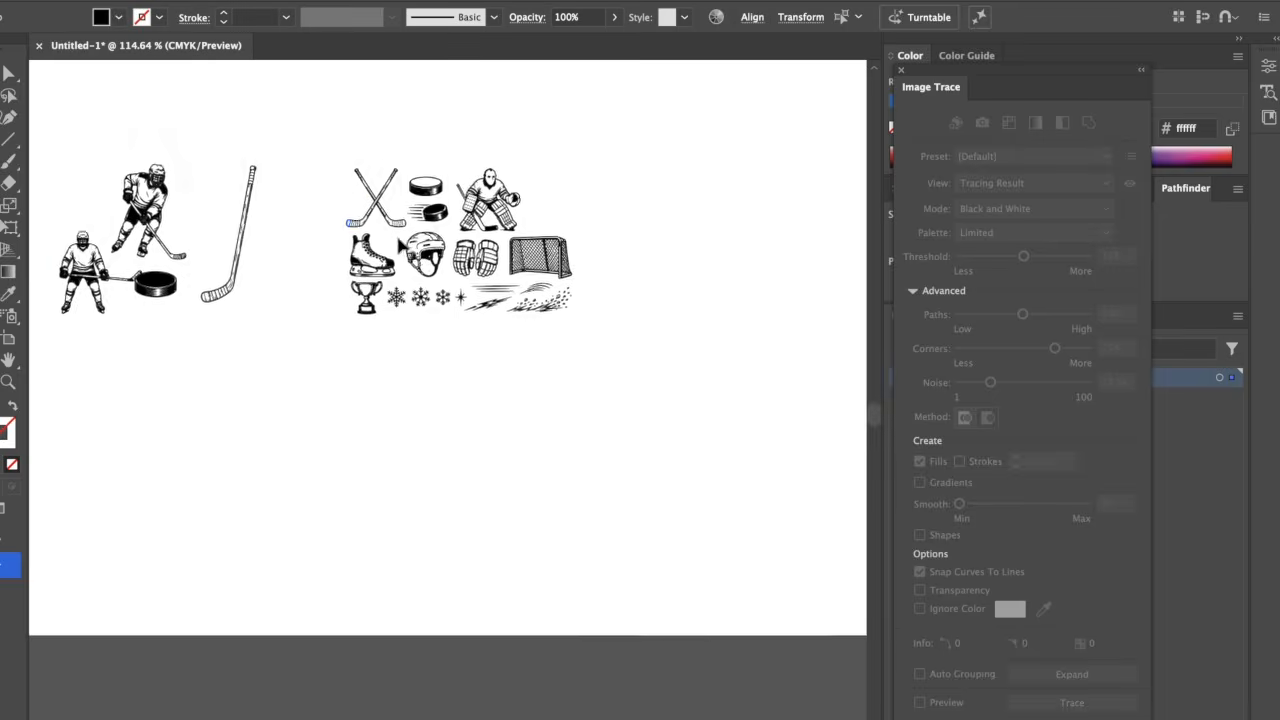
Step: Close the Image Trace panel and draw a wide rectangle with a black outline and no fill above the hockey artwork
scroll(396, 236, up, 3)
scroll(397, 236, down, 3)
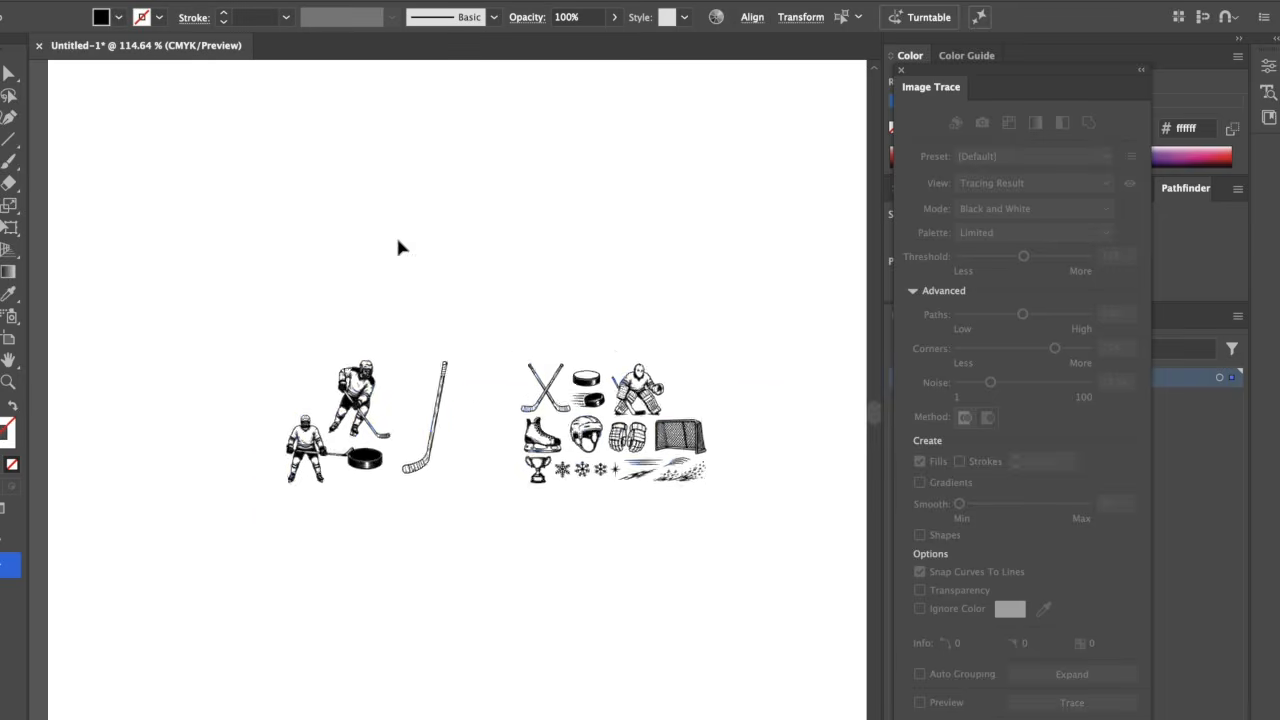
click(899, 73)
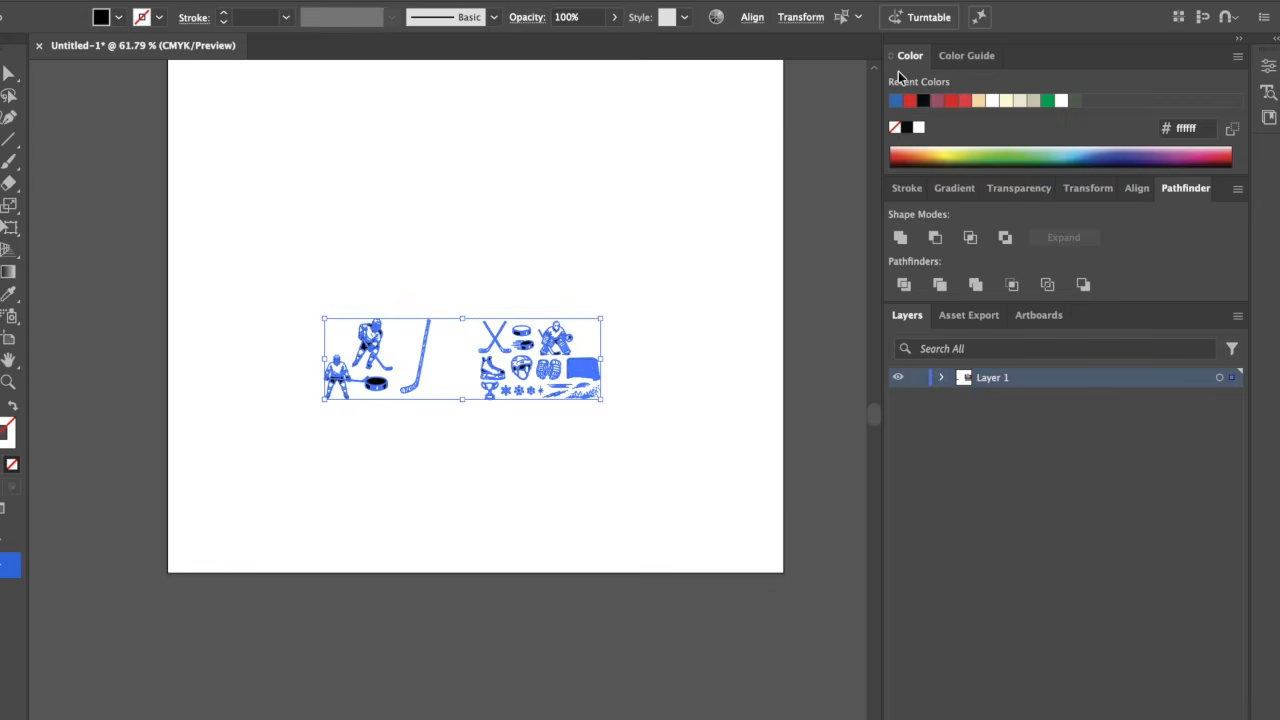
scroll(696, 96, up, 5)
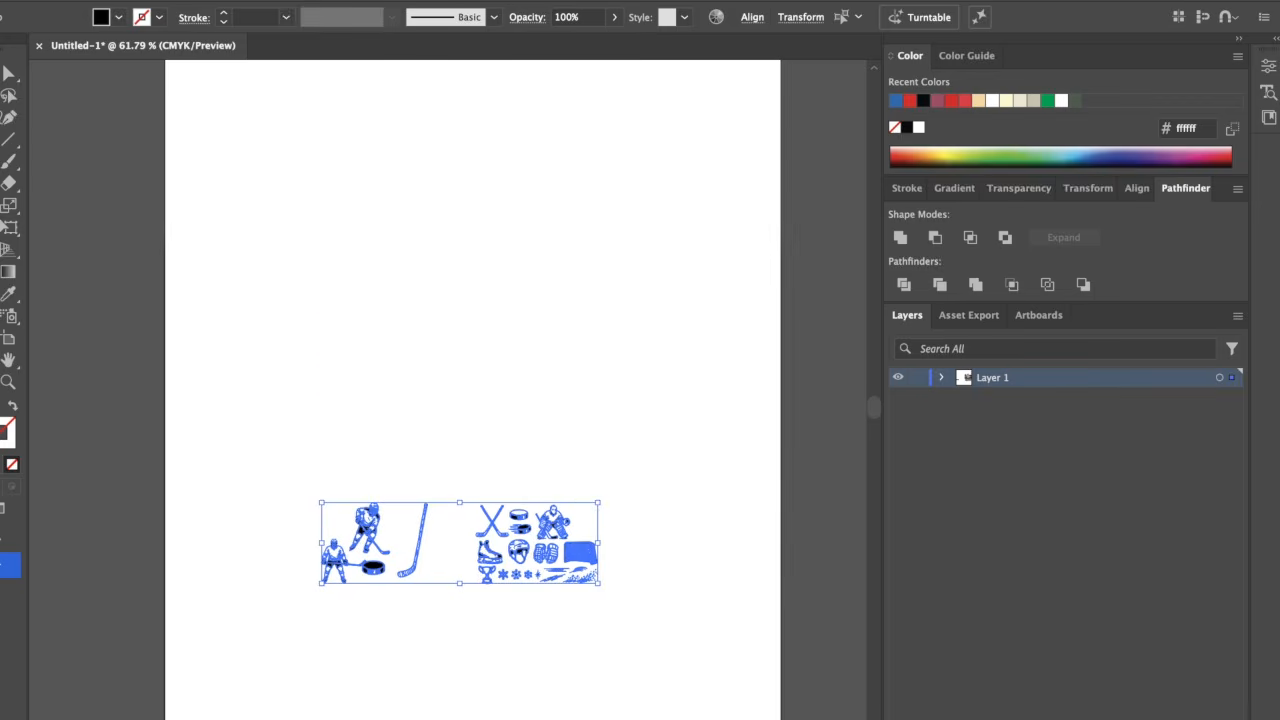
key(m)
drag(225, 154, 730, 367)
key(v)
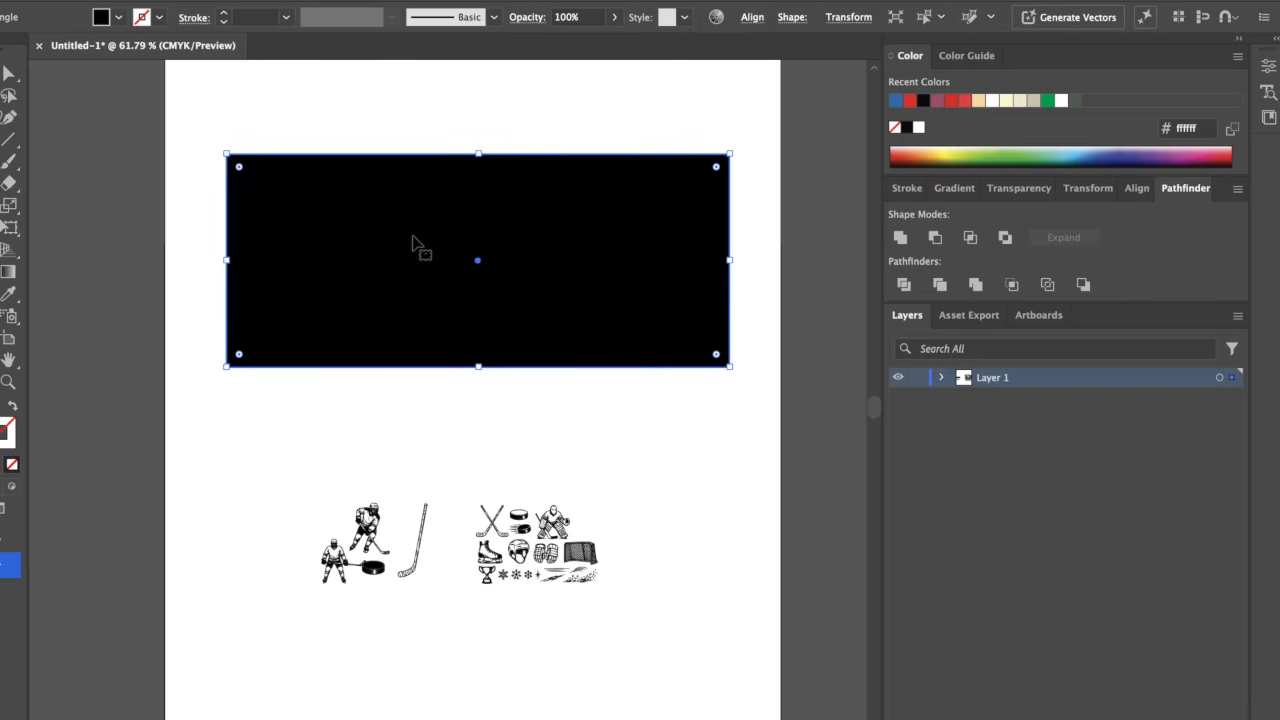
click(14, 408)
Step: Enlarge all the hockey artwork, and place the single hockey stick, scaled down, in the rectangle's upper-left corner
drag(246, 472, 638, 598)
drag(322, 500, 65, 347)
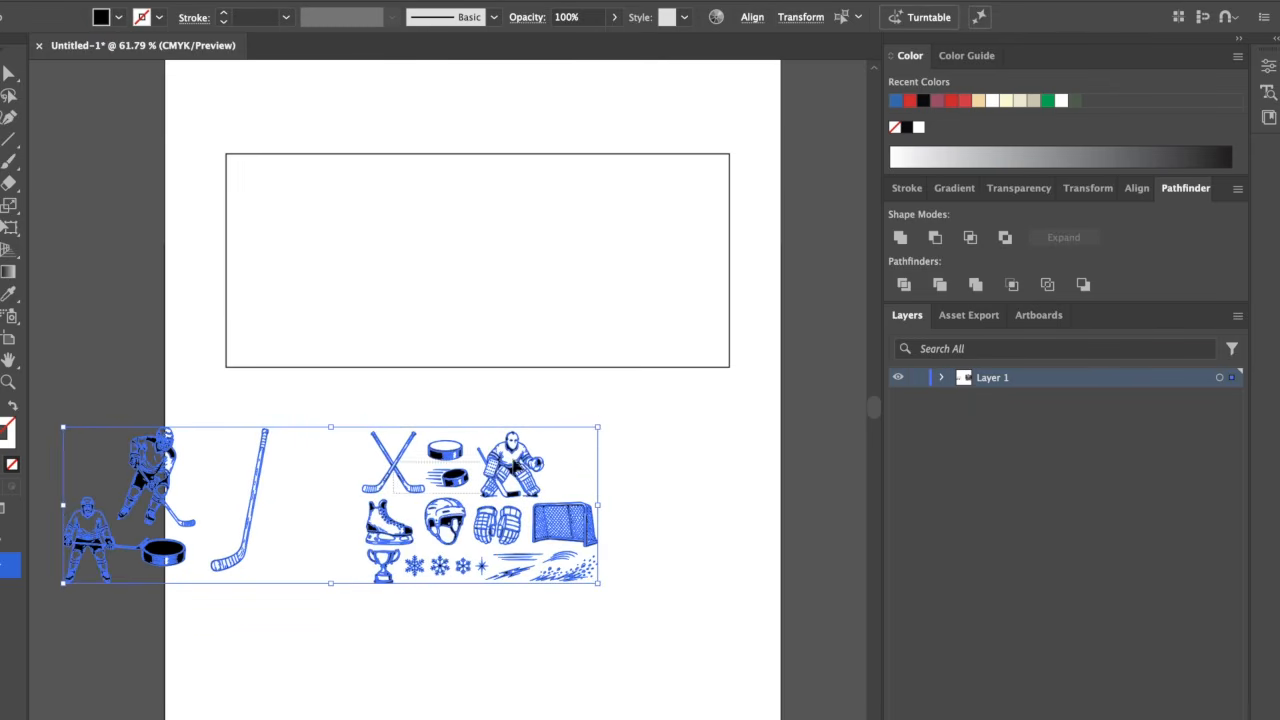
click(515, 468)
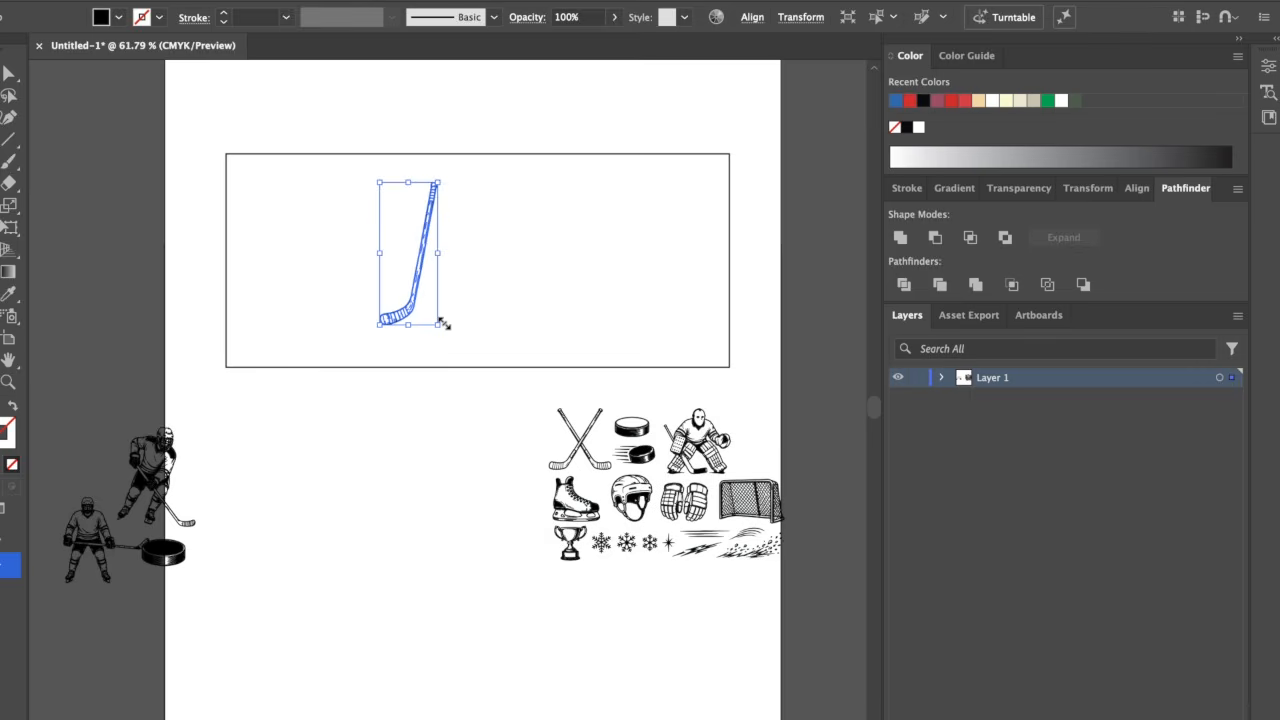
drag(443, 323, 257, 228)
Step: Place the standing player in the upper right of the rectangle and the skating player in its lower left, both scaled down
double_click(168, 469)
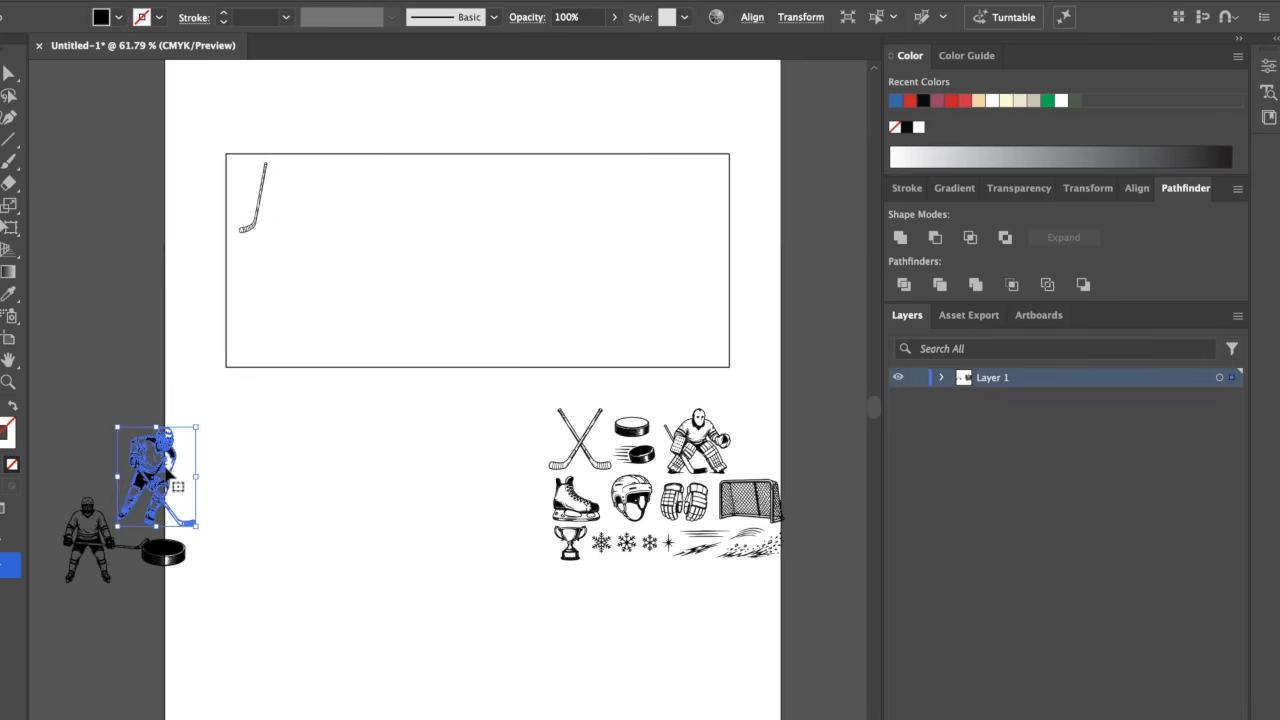
double_click(614, 227)
drag(182, 481, 387, 322)
Step: Place the puck in the rectangle's lower-left corner, scaled down and slightly rotated
click(165, 553)
drag(165, 553, 276, 346)
scroll(307, 355, up, 5)
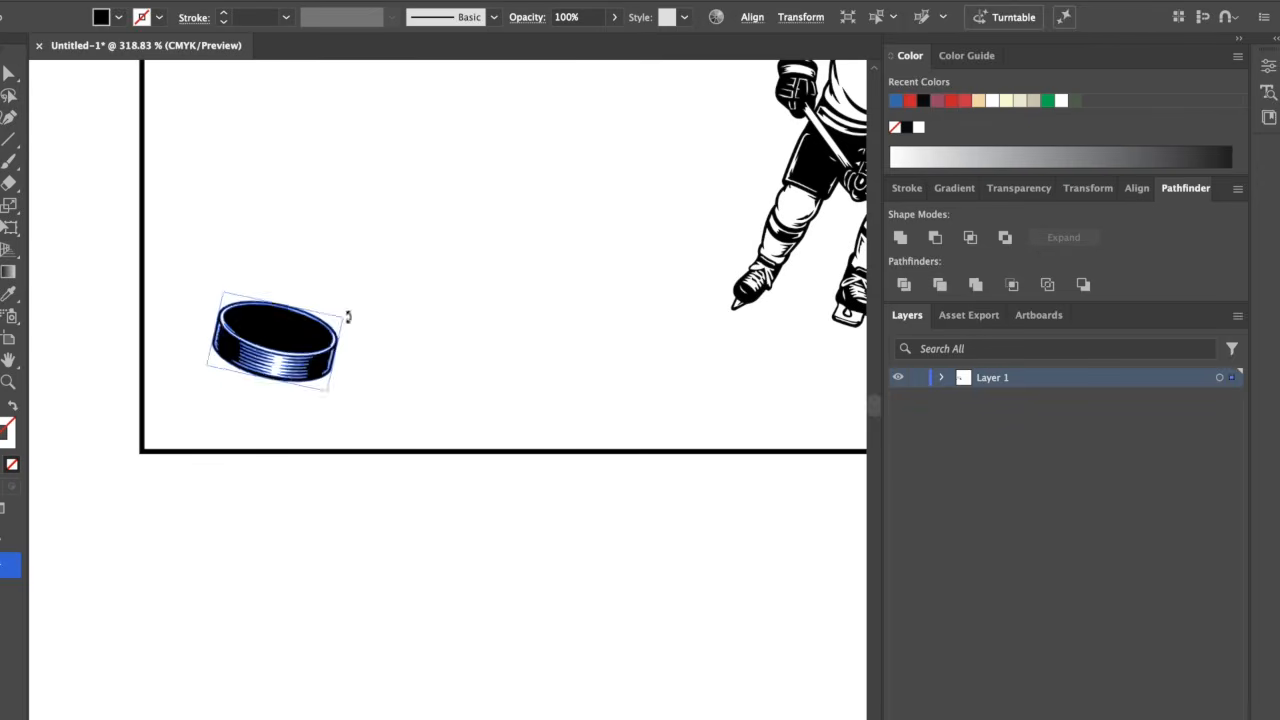
drag(343, 294, 241, 521)
click(241, 521)
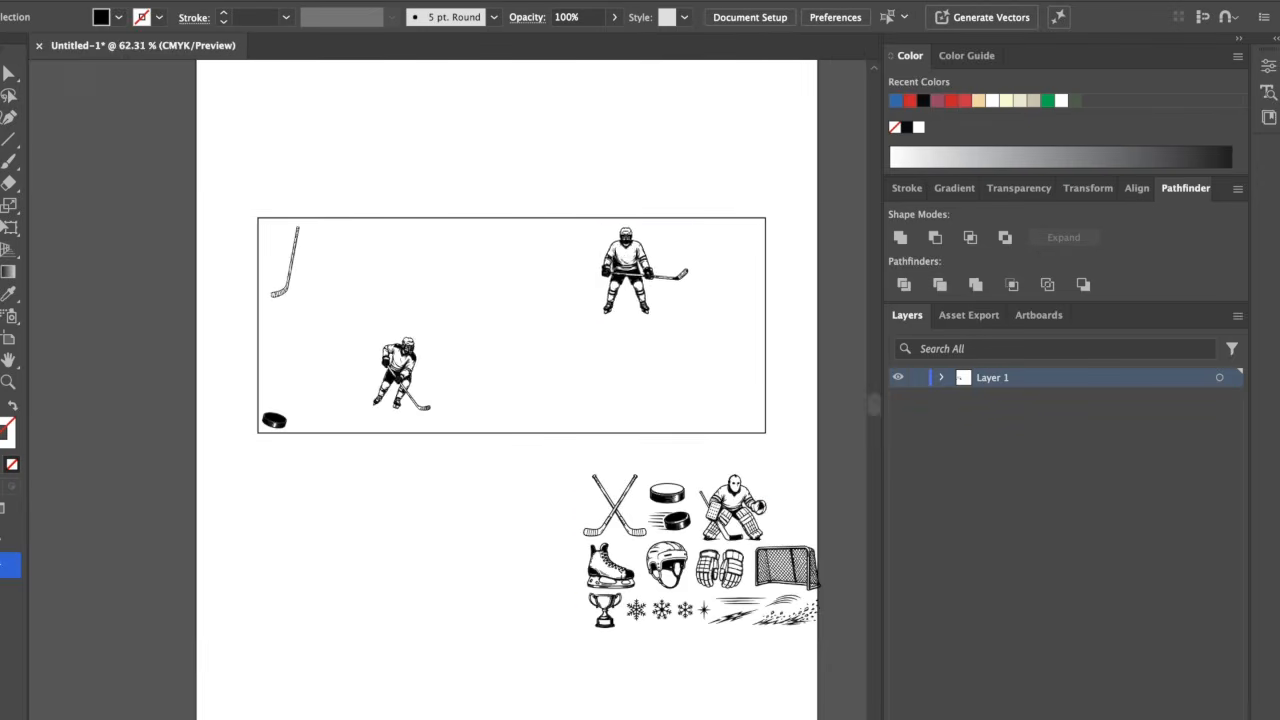
Step: Separate the goalie and ice spray from the equipment artwork and place them side by side below the standing player
drag(667, 520, 457, 496)
scroll(600, 600, up, 5)
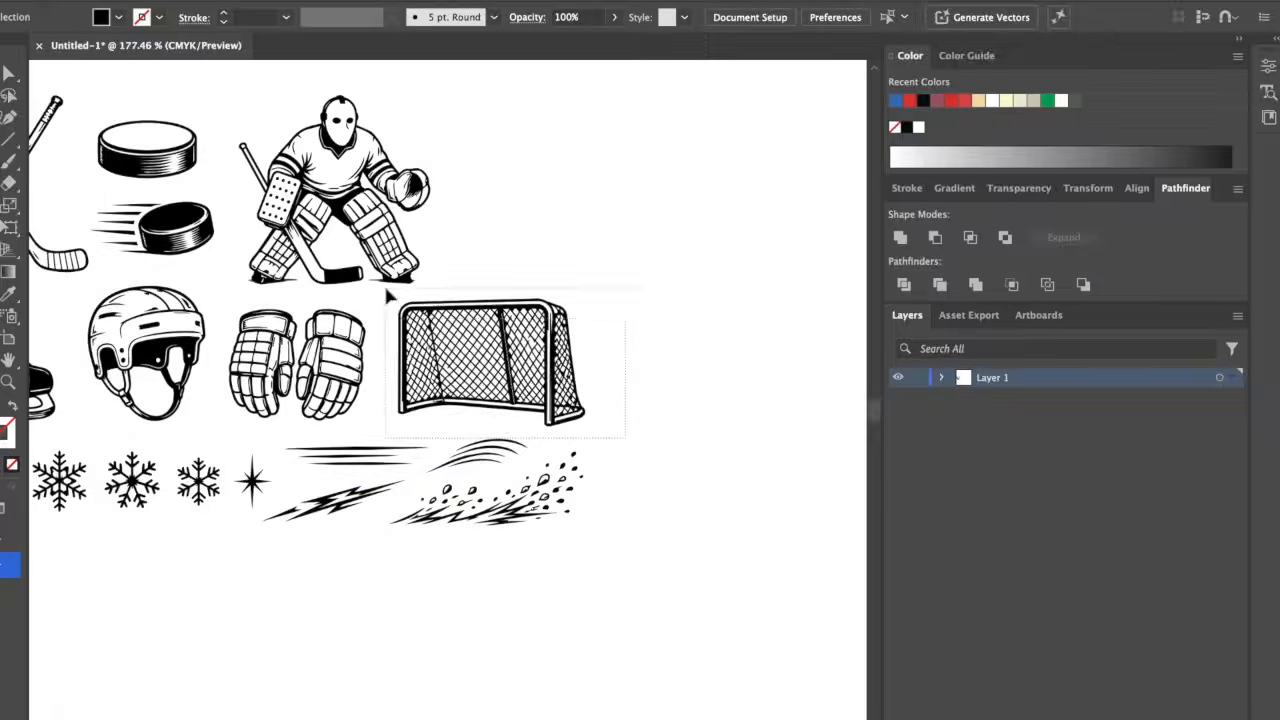
drag(468, 438, 508, 191)
click(310, 505)
click(430, 505)
scroll(62, 252, down, 5)
scroll(62, 252, down, 2)
drag(252, 474, 361, 370)
drag(333, 605, 445, 405)
click(440, 507)
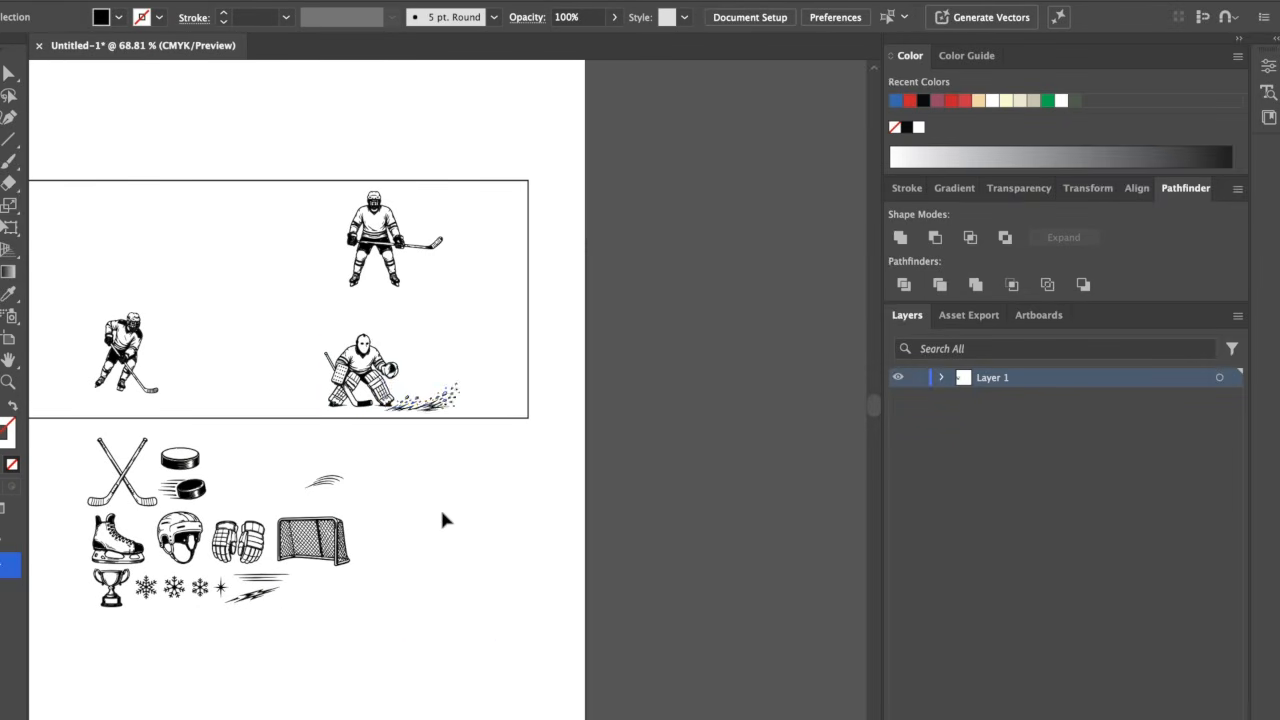
scroll(426, 520, up, 5)
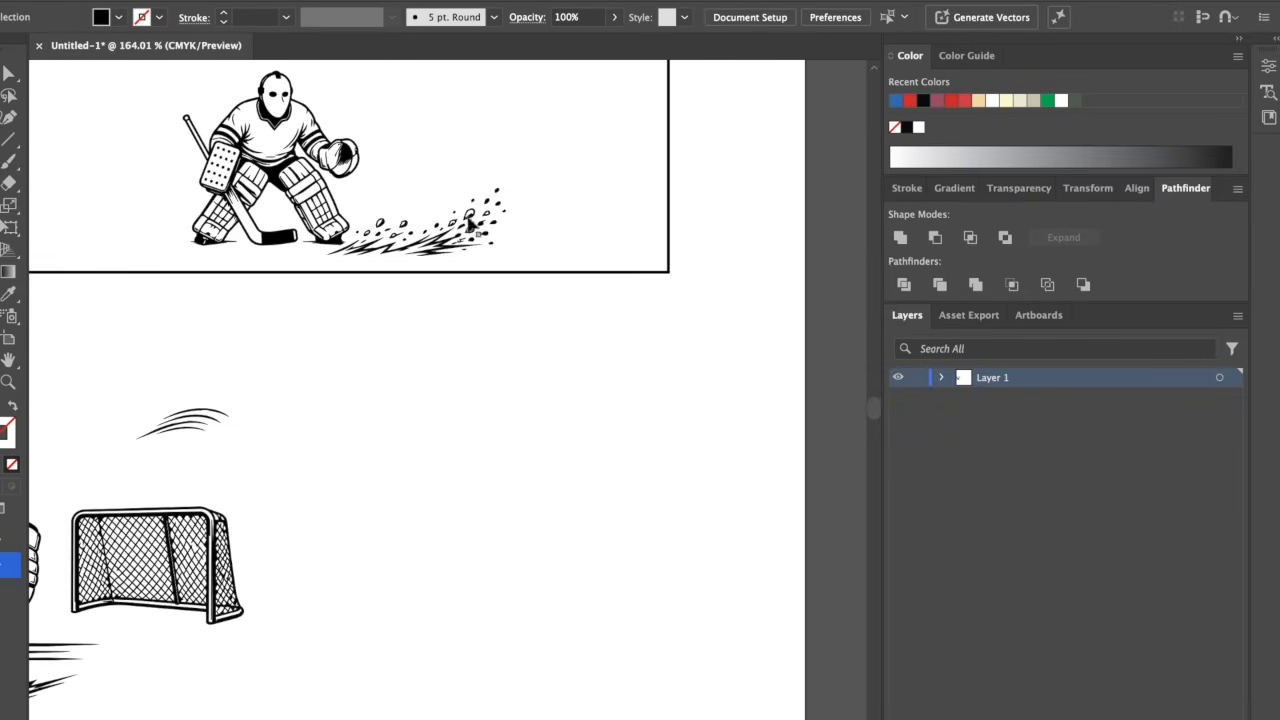
Step: Fill the rectangle with the net, tilted skate, gloves, crossed sticks, helmet and flat puck, spacing them around the players
scroll(476, 220, down, 6)
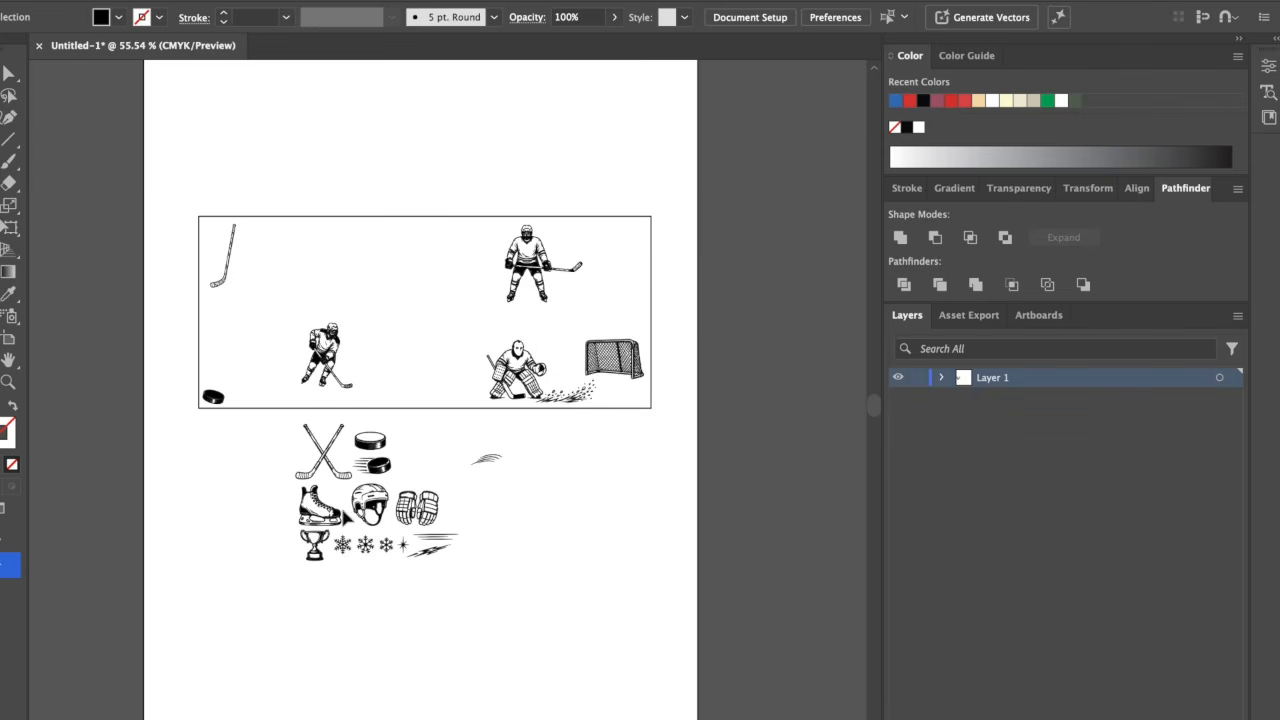
scroll(349, 518, up, 6)
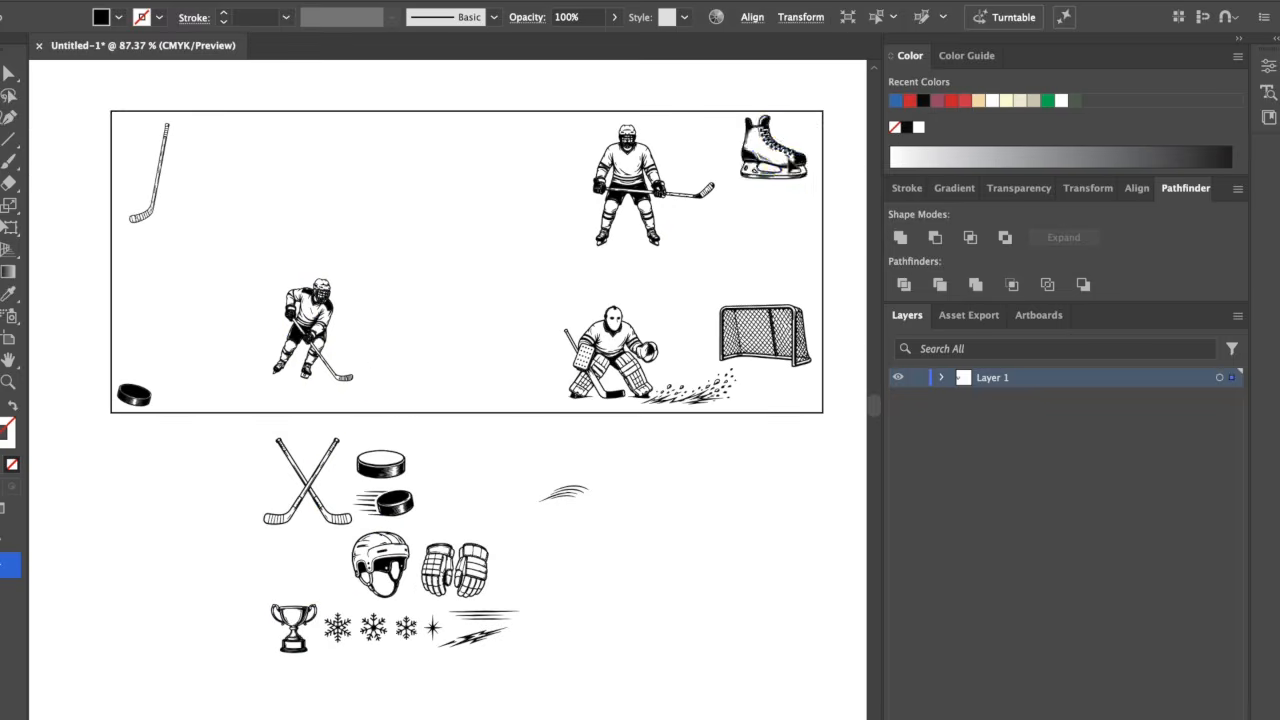
drag(457, 563, 206, 294)
click(308, 498)
drag(308, 498, 533, 280)
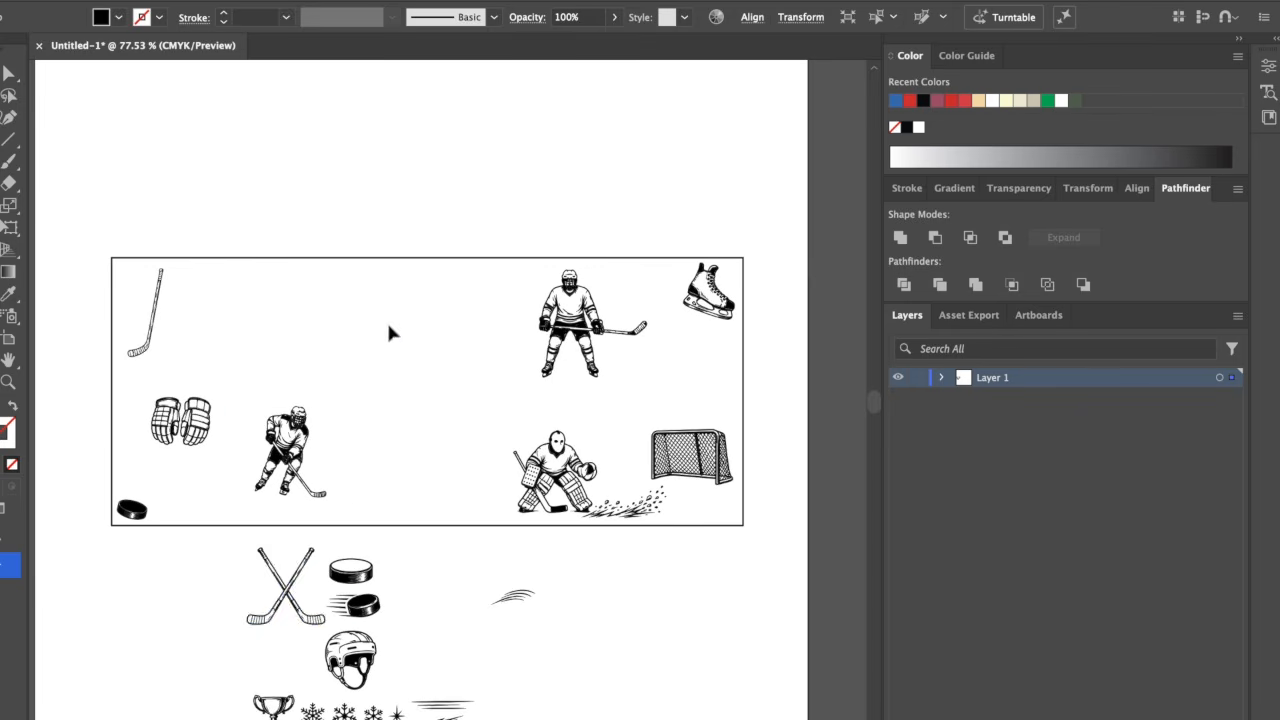
drag(289, 600, 486, 350)
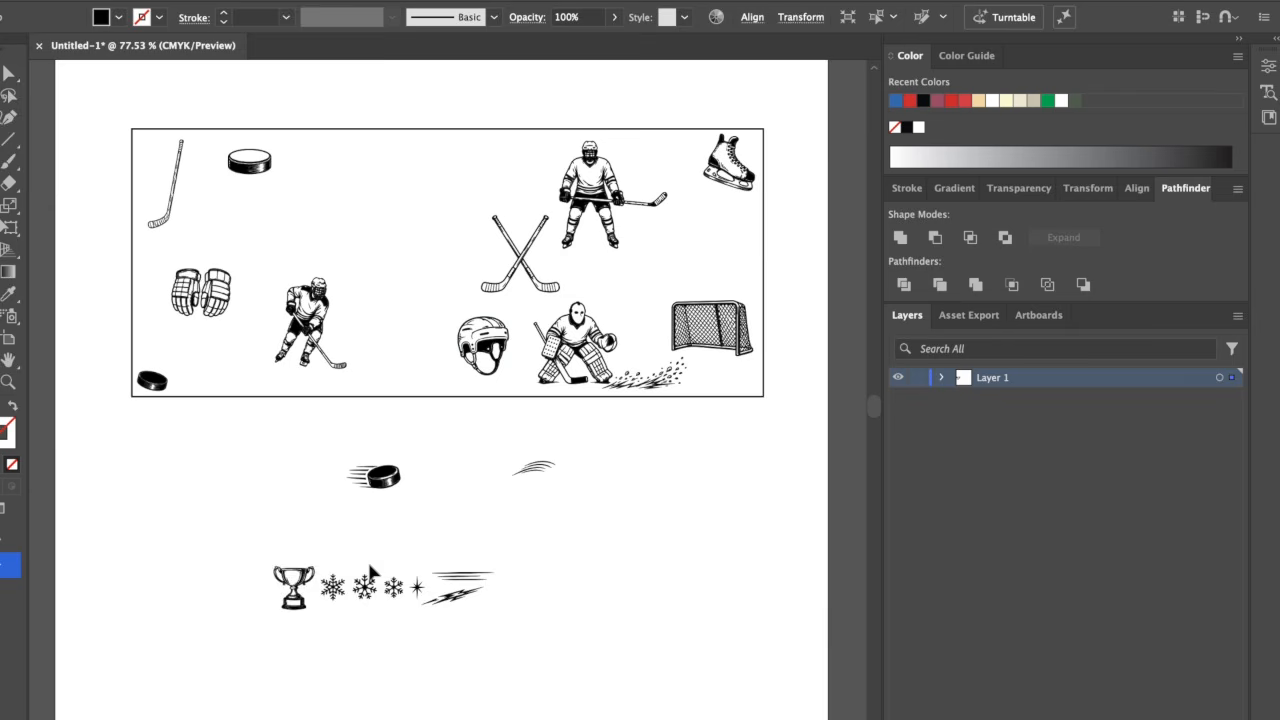
Step: Place the trophy, enlarged and tilted, beside the flat puck, and the speeding puck next to the skating player's stick
drag(286, 588, 455, 196)
drag(436, 240, 361, 190)
drag(384, 477, 390, 364)
drag(407, 376, 394, 373)
Step: Scatter copies of the three snowflakes into the gaps between the hockey elements across the rectangle
drag(334, 588, 208, 174)
drag(208, 174, 448, 360)
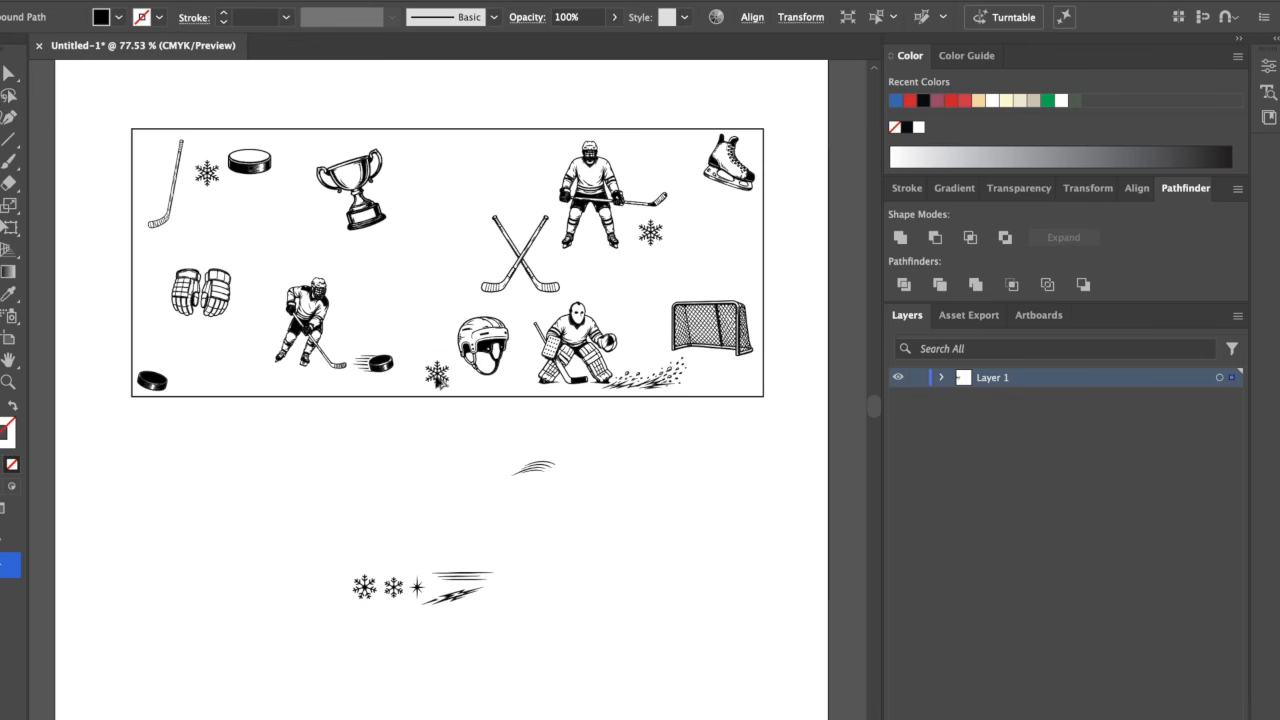
drag(365, 587, 414, 155)
drag(414, 155, 717, 375)
drag(394, 587, 553, 154)
drag(553, 154, 275, 244)
drag(275, 244, 740, 275)
Step: Scatter copies of the star and the lightning bolt into the remaining gaps of the pattern
drag(417, 588, 152, 152)
drag(592, 266, 624, 149)
drag(455, 596, 225, 366)
drag(710, 224, 519, 140)
Step: Duplicate the black puck, speeding puck, helmet and gloves into empty areas of the pattern, making the helmet copy smaller
scroll(386, 240, up, 3)
click(71, 566)
drag(71, 566, 564, 306)
drag(355, 535, 771, 397)
drag(614, 500, 249, 334)
drag(216, 376, 239, 353)
drag(70, 378, 374, 280)
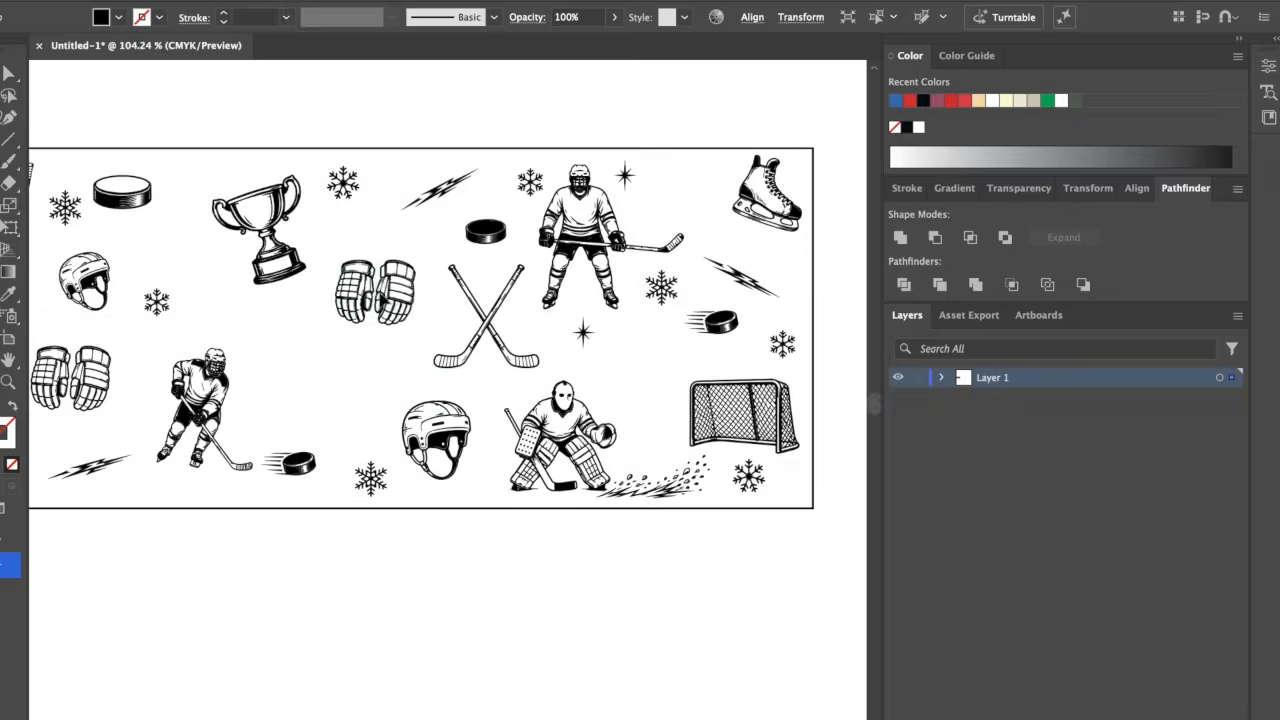
Step: Add a smaller trophy copy between the goalie and the net, and a skate copy below the large trophy
scroll(448, 350, down, 3)
drag(326, 231, 563, 323)
drag(598, 362, 578, 338)
drag(632, 208, 390, 292)
click(670, 472)
Step: Switch to the laser software and combine the ghost baking design and the hockey pattern each into a compound vector
scroll(670, 472, up, 1)
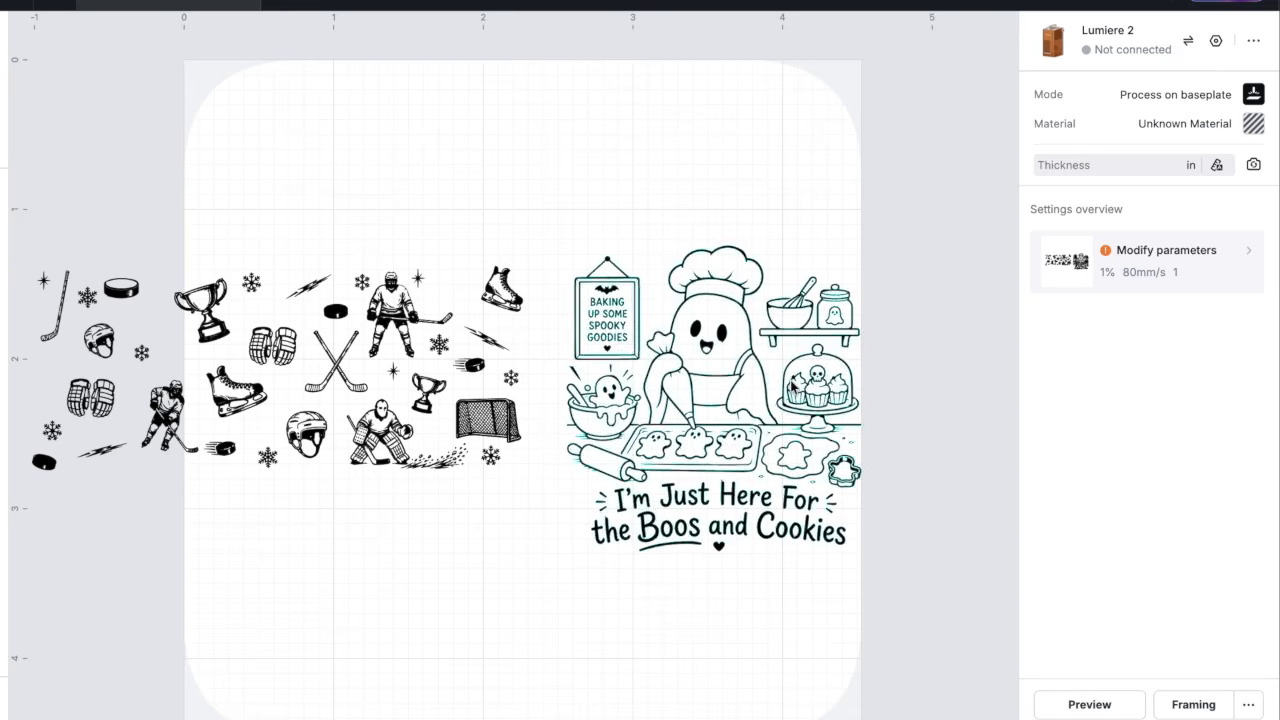
click(843, 467)
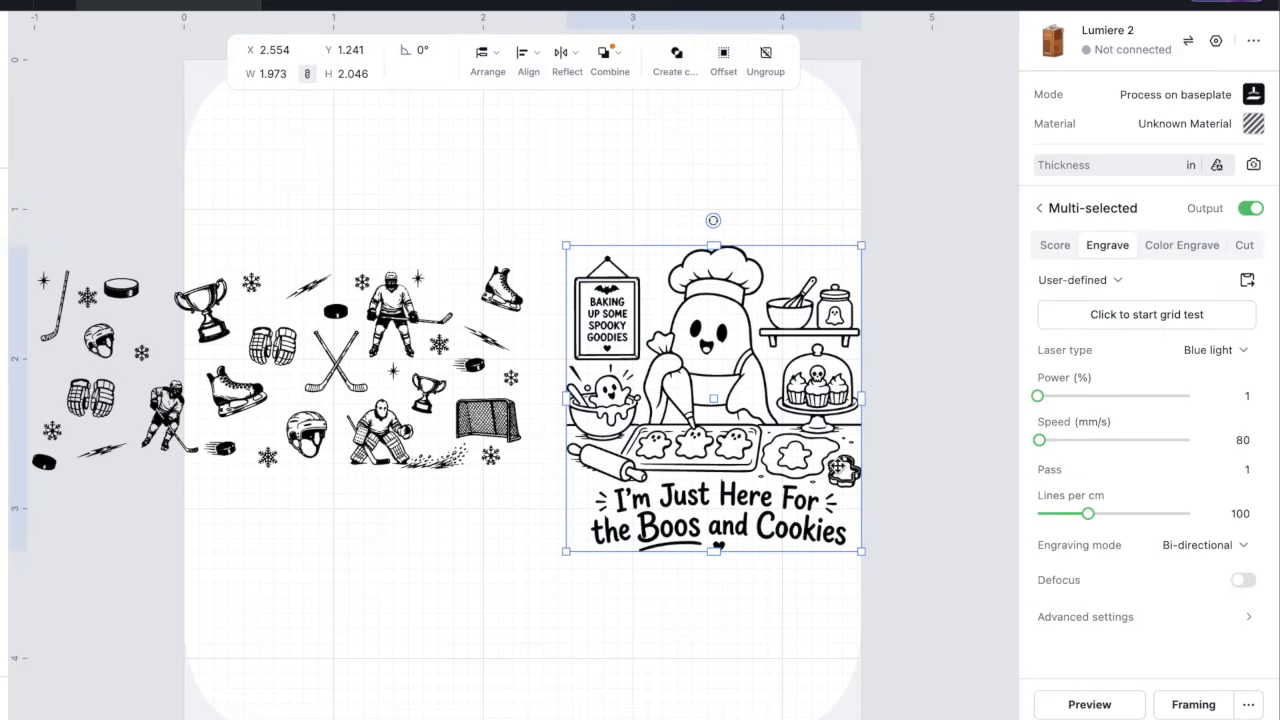
click(672, 74)
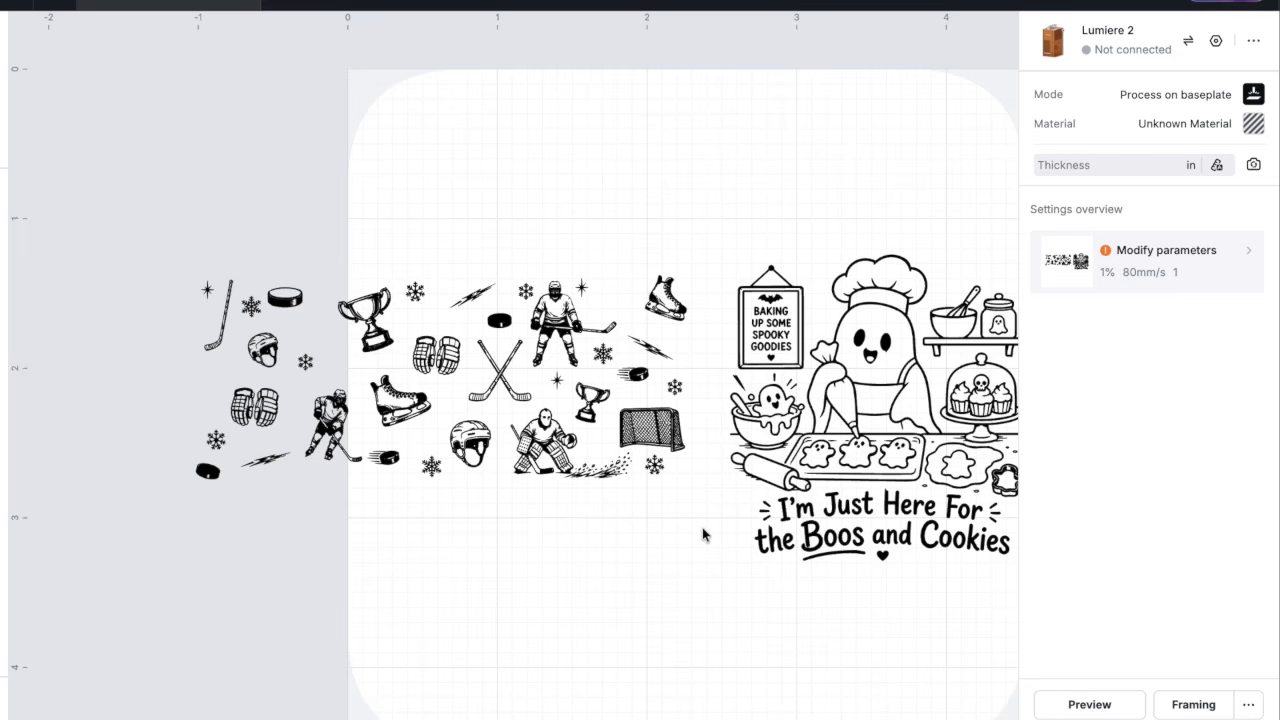
drag(703, 531, 112, 222)
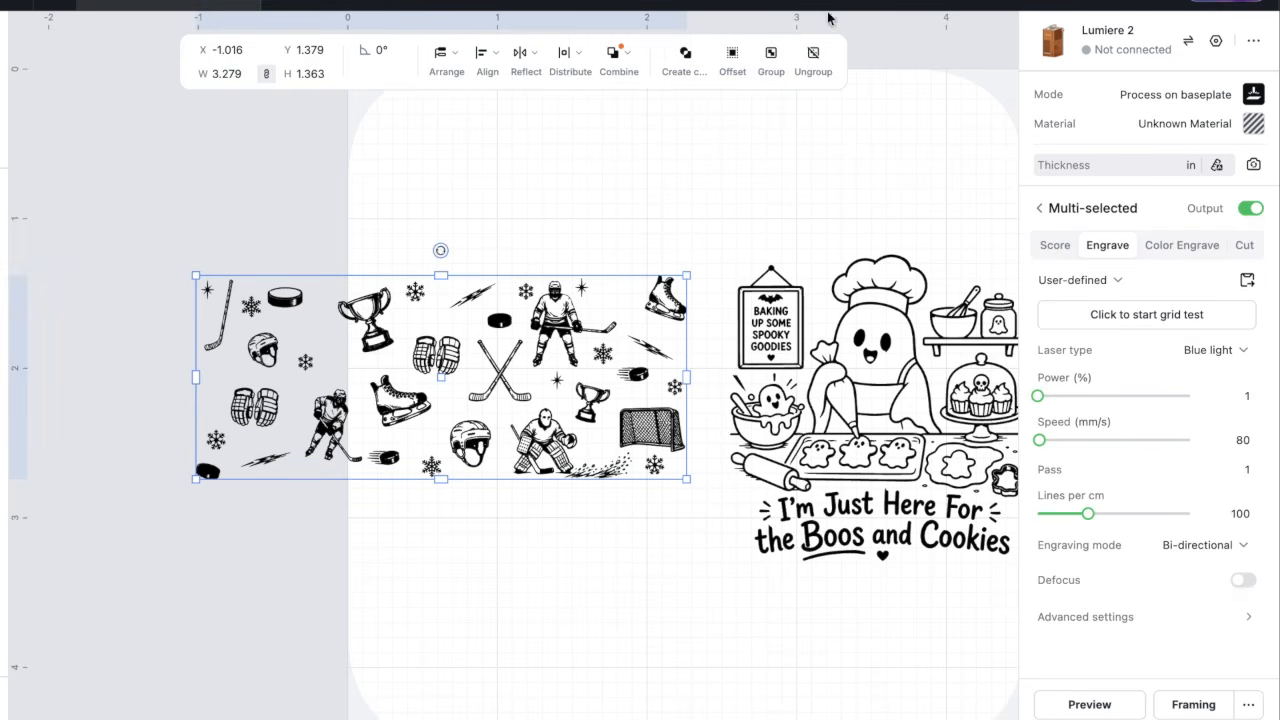
click(636, 206)
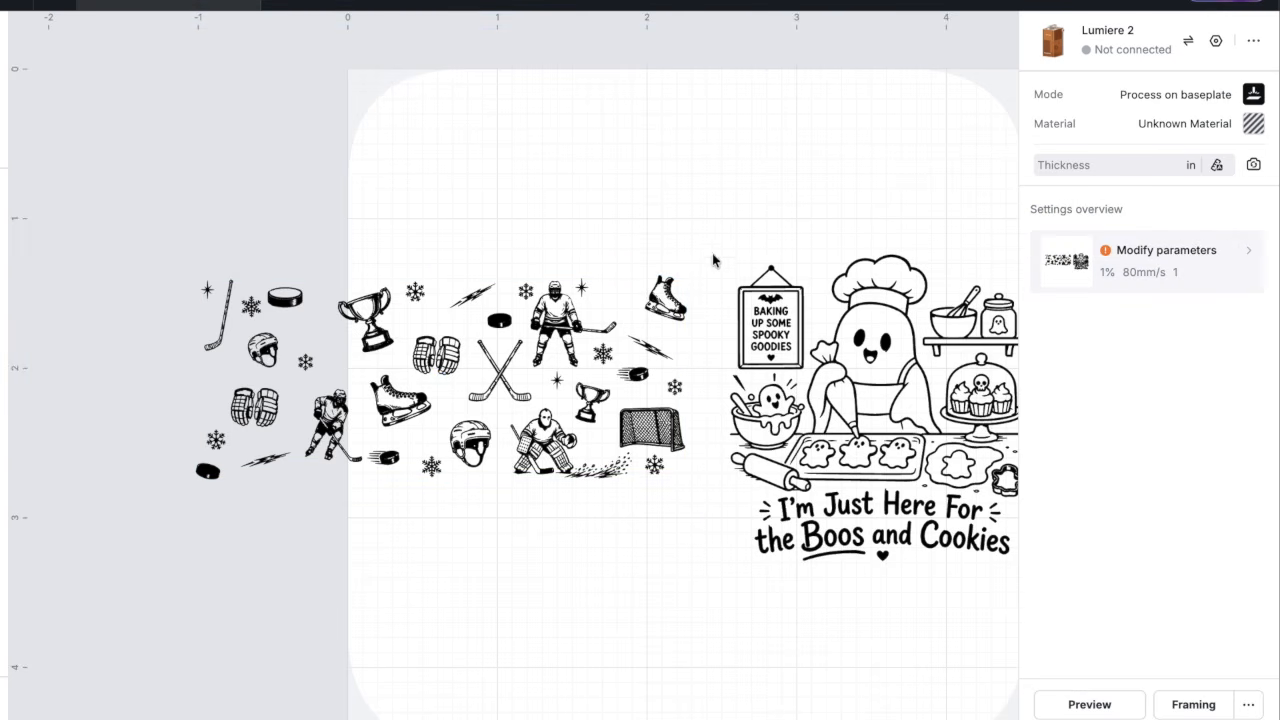
Step: Move the hockey pattern to the top of the baseplate area and the ghost baking design directly below it
scroll(712, 254, right, 5)
drag(385, 385, 655, 191)
drag(672, 400, 489, 503)
scroll(489, 500, up, 2)
Step: Select the hockey pattern and open the choice of processing modes
click(568, 268)
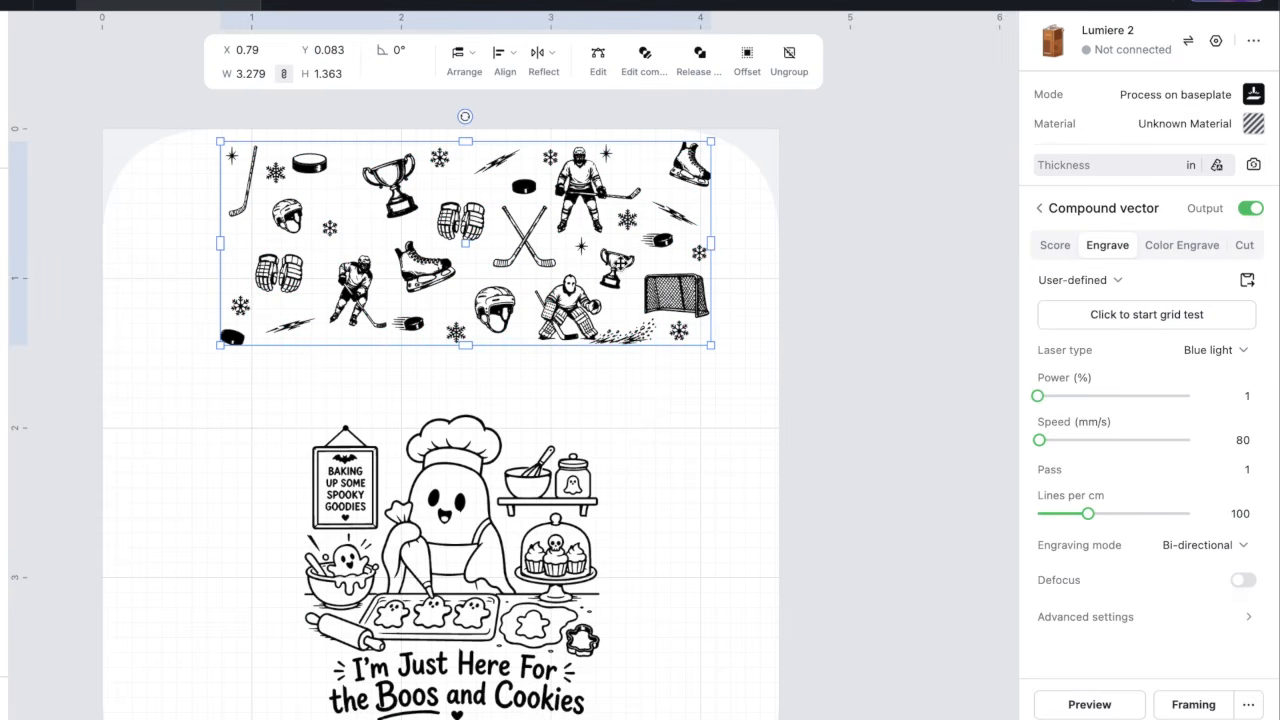
click(1253, 95)
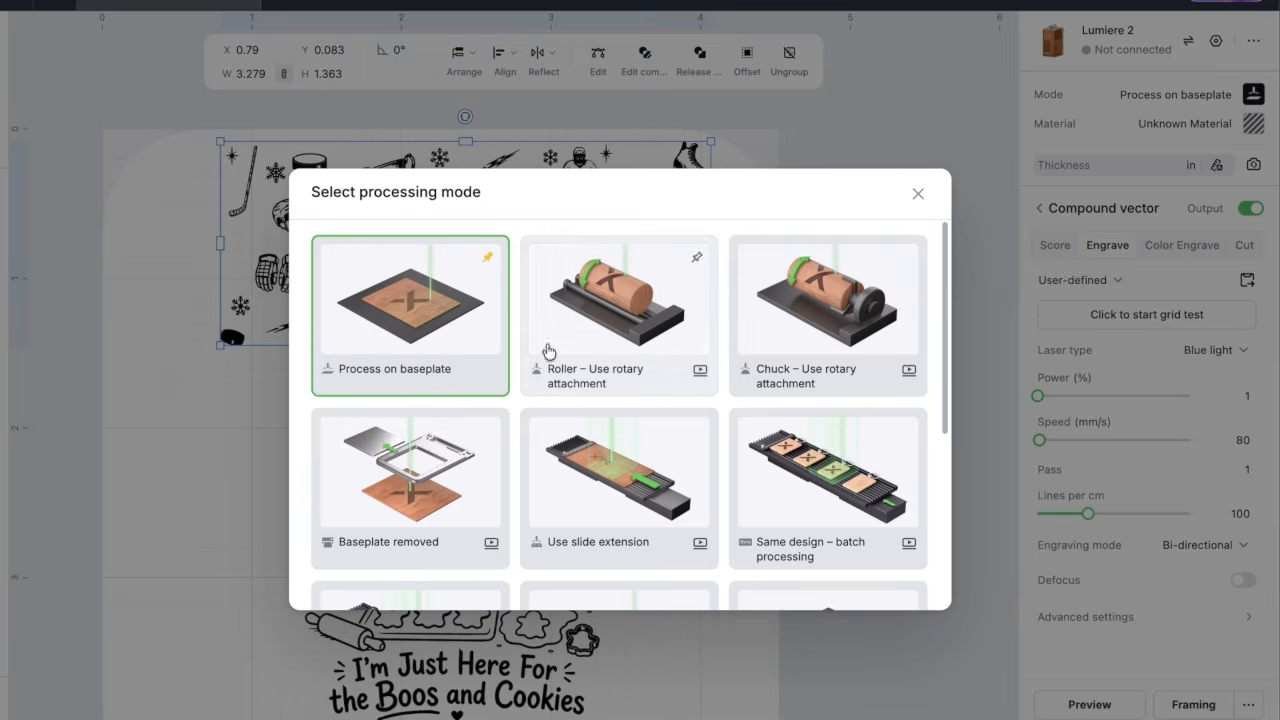